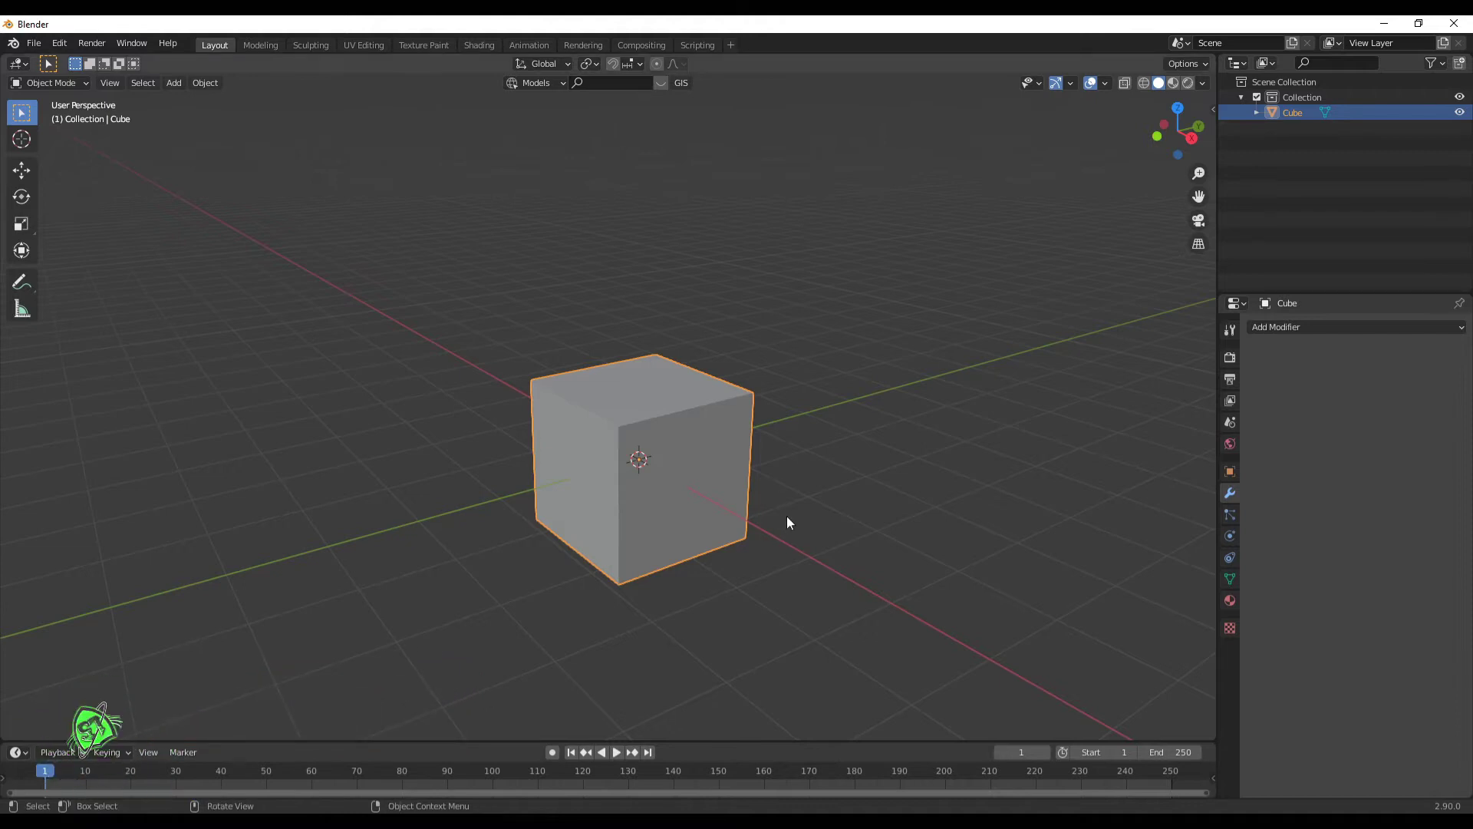
# - Look around the default cube and switch it into Edit Mode
pyautogui.scroll(-2, 791, 520)
pyautogui.moveTo(790, 517); pyautogui.dragTo(832, 516, button='middle')
pyautogui.scroll(4, 750, 444)
pyautogui.scroll(-2, 813, 499)
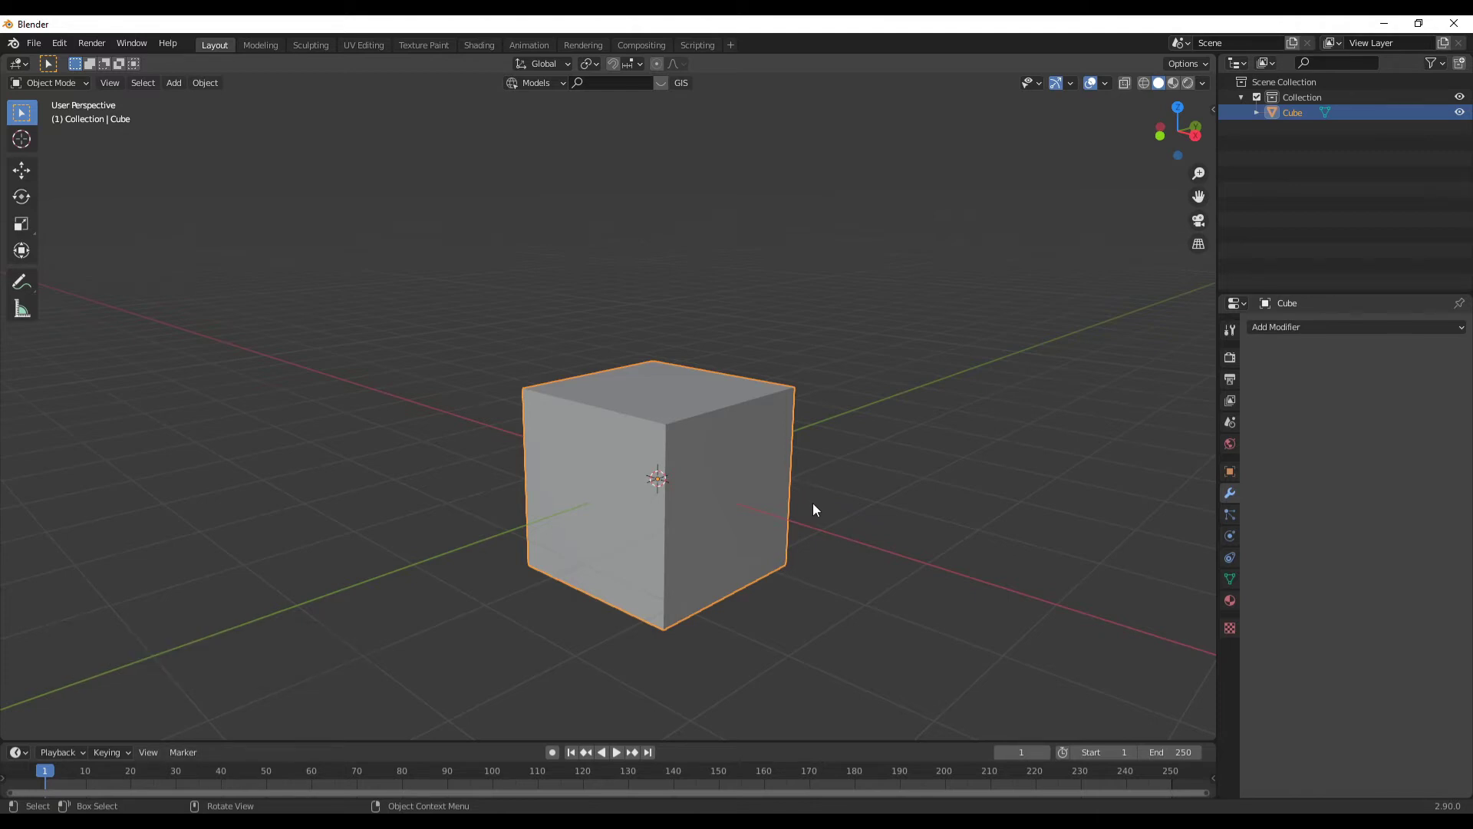
pyautogui.moveTo(791, 481); pyautogui.dragTo(866, 518, button='middle')
pyautogui.scroll(3, 870, 472)
pyautogui.scroll(-3, 948, 512)
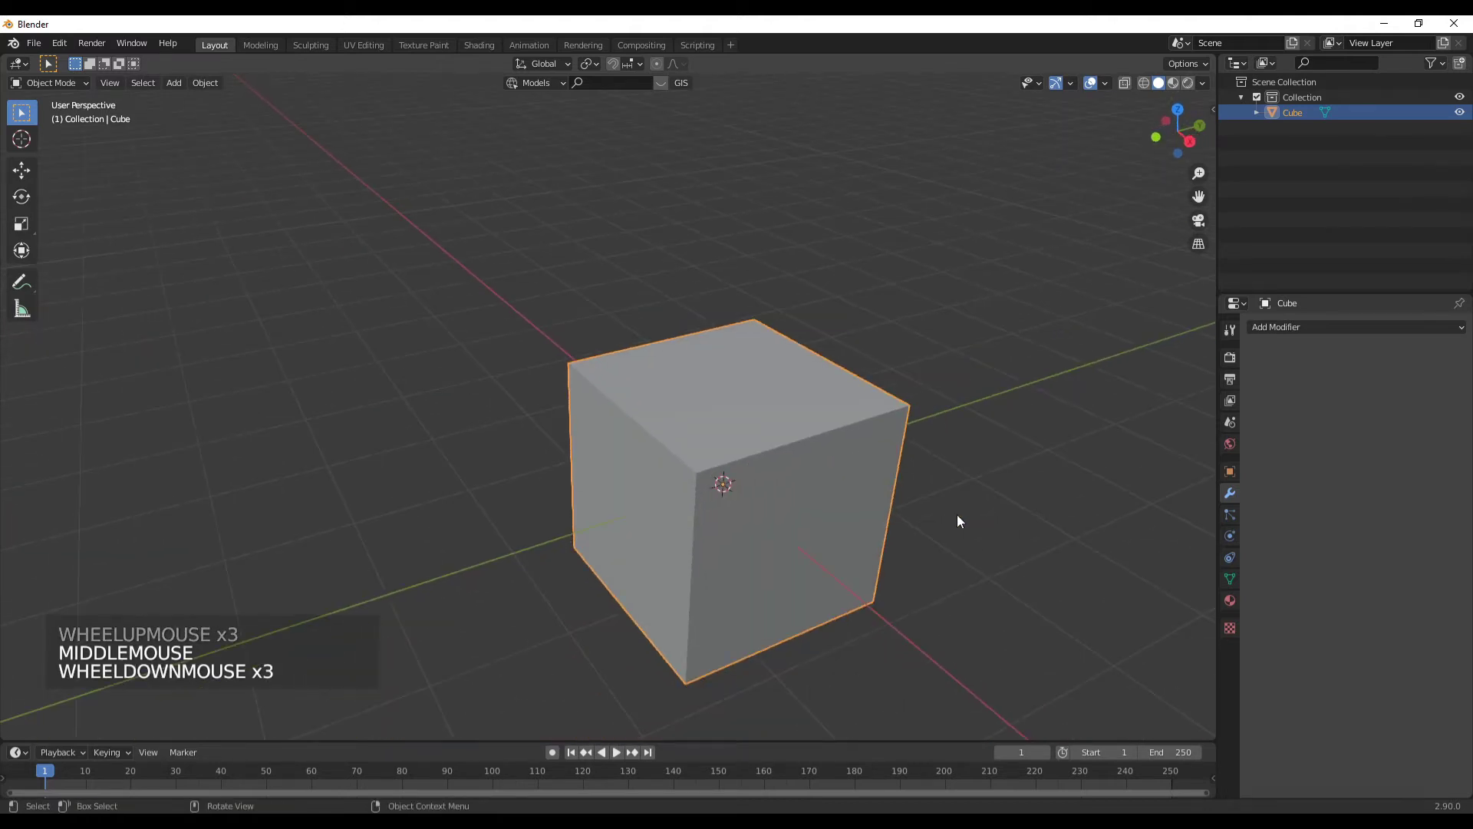
pyautogui.press('Tab')
# - Try the Bevel tool, return to box select, and switch to edge select mode
pyautogui.moveTo(957, 513); pyautogui.dragTo(947, 498, button='middle')
pyautogui.click(22, 113)
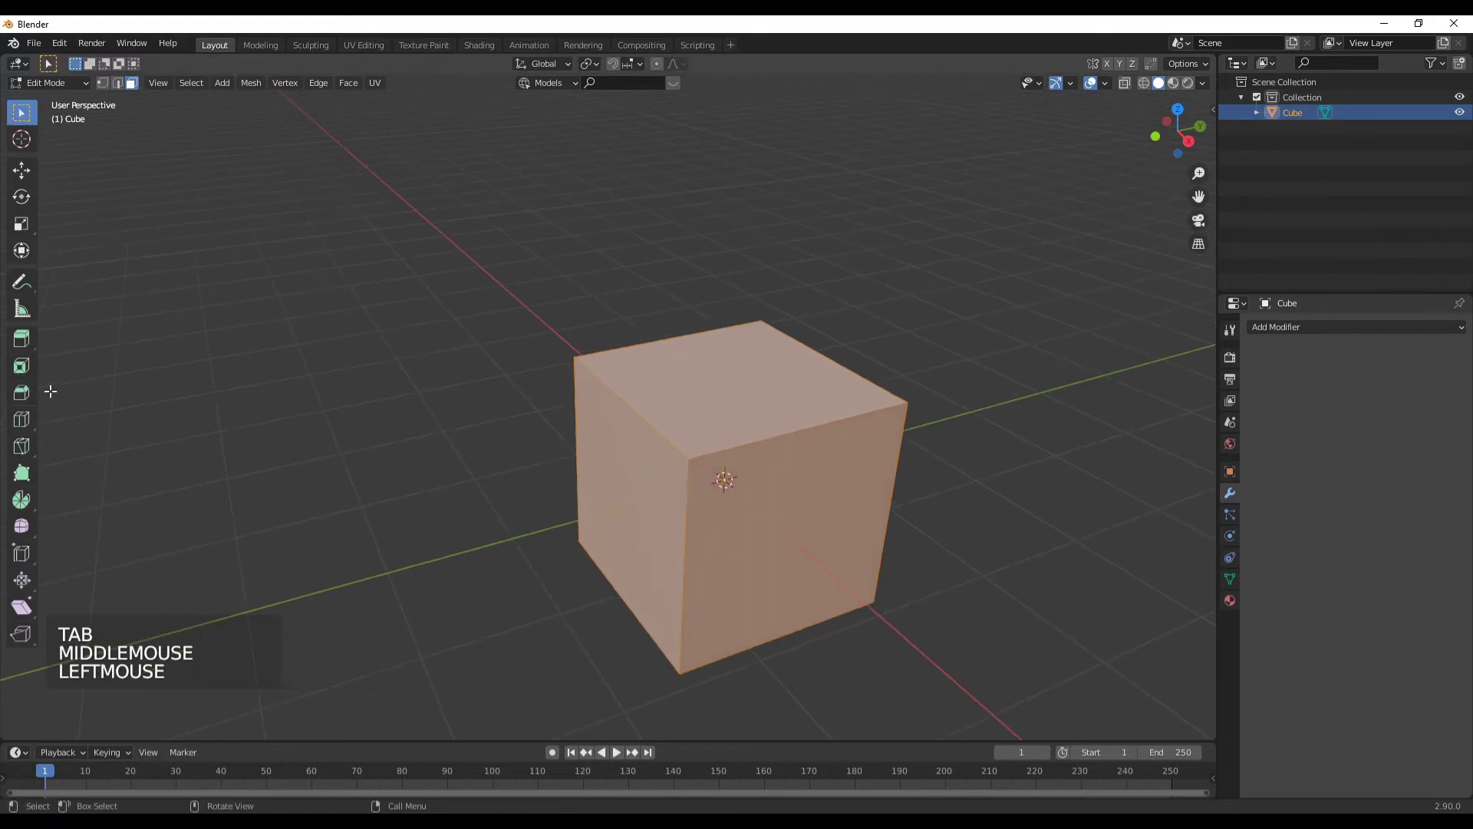
pyautogui.click(25, 397)
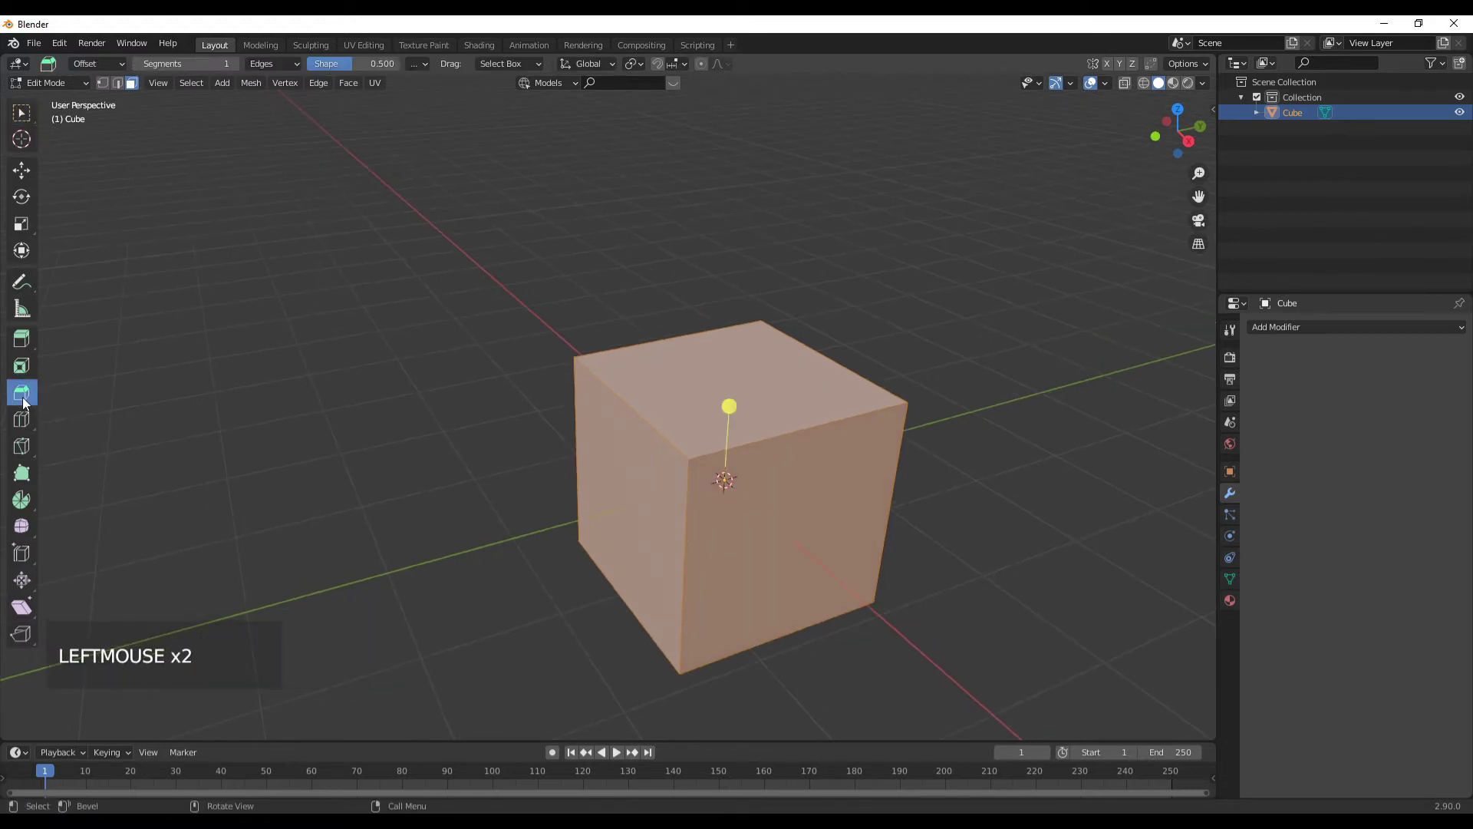
pyautogui.click(22, 113)
pyautogui.scroll(-2, 568, 362)
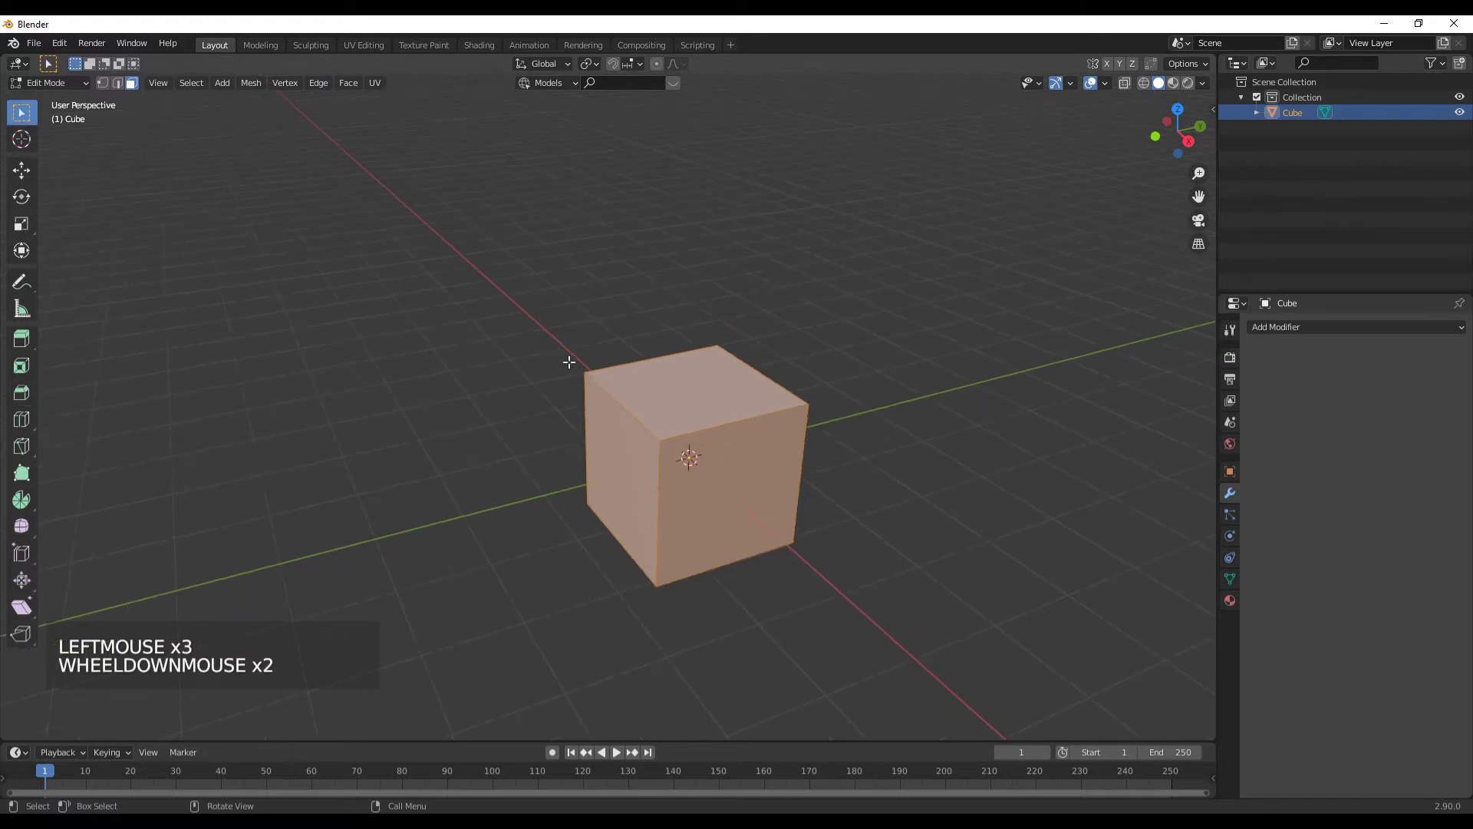
pyautogui.press('2')
pyautogui.click(910, 430)
pyautogui.moveTo(911, 431); pyautogui.dragTo(876, 343, button='middle')
pyautogui.hotkey('ctrl', 'z')
pyautogui.hotkey('ctrl', 'z')
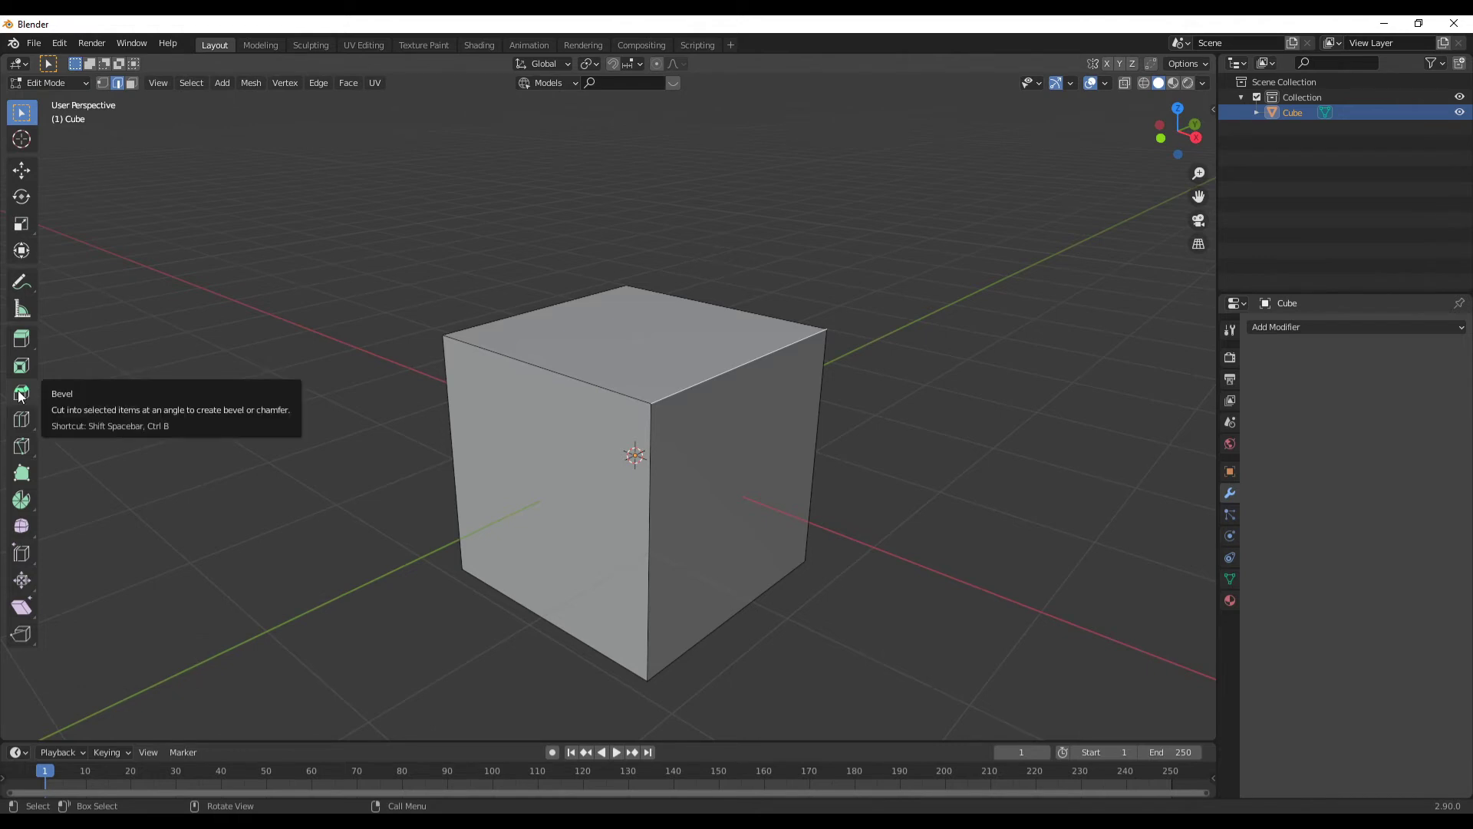
# - Bevel the cube's top edge with Ctrl+B as a trial, then undo it
pyautogui.hotkey('ctrl', 'b')
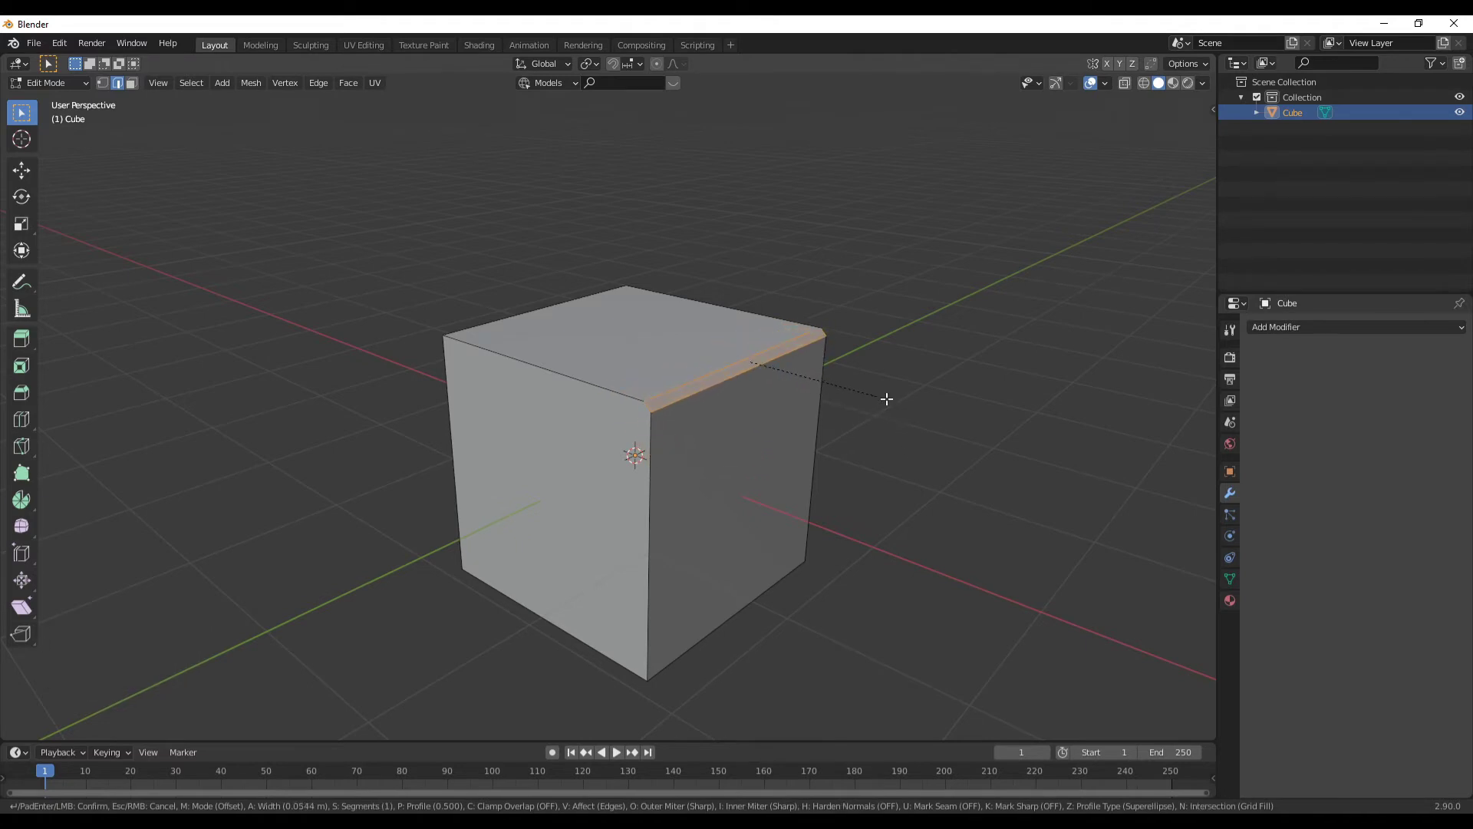
pyautogui.click(886, 393)
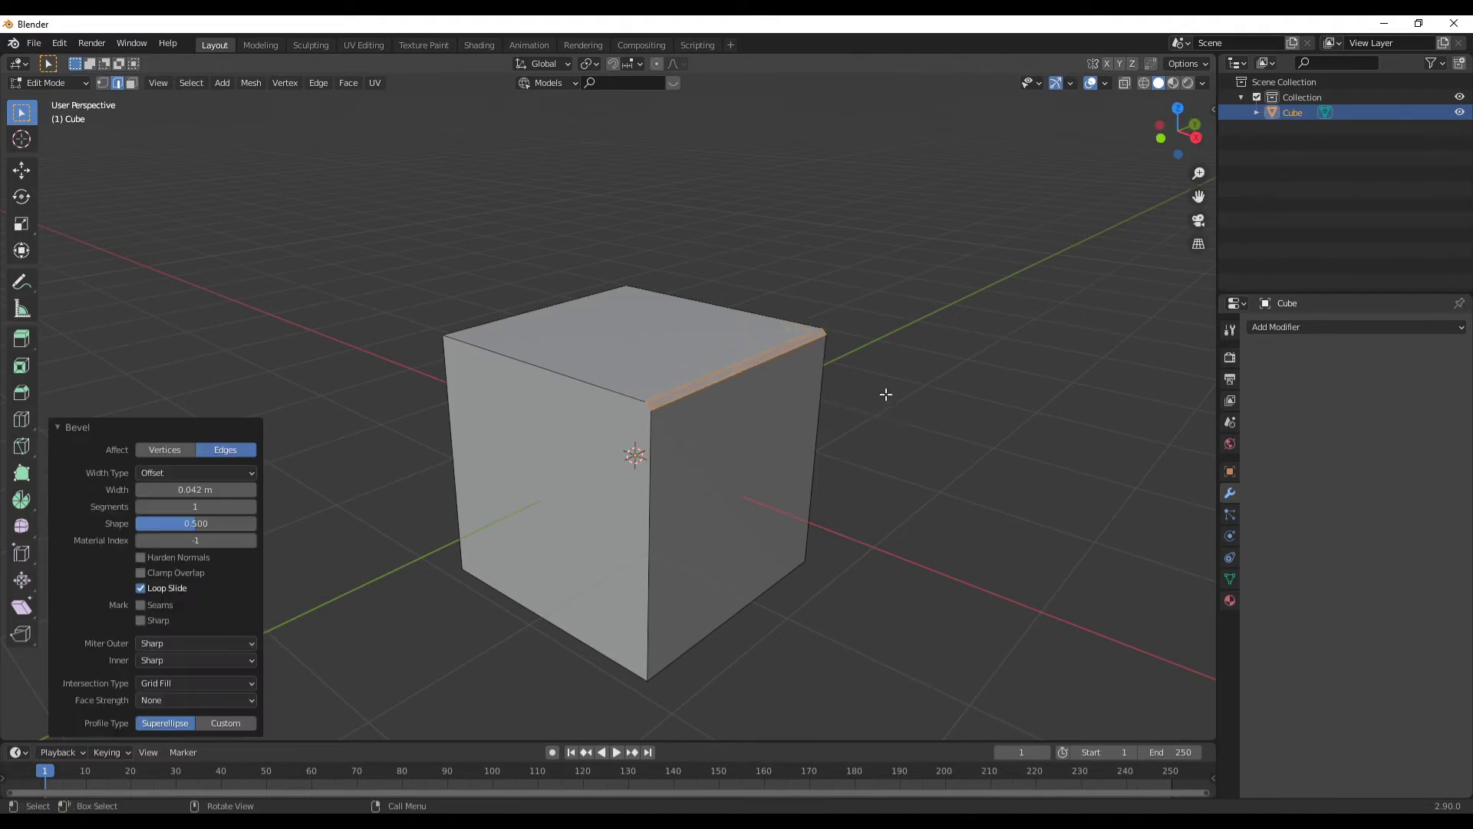
pyautogui.hotkey('ctrl', 'z')
# - In face select mode, bevel the cube's right face as a trial, then undo it
pyautogui.press('3')
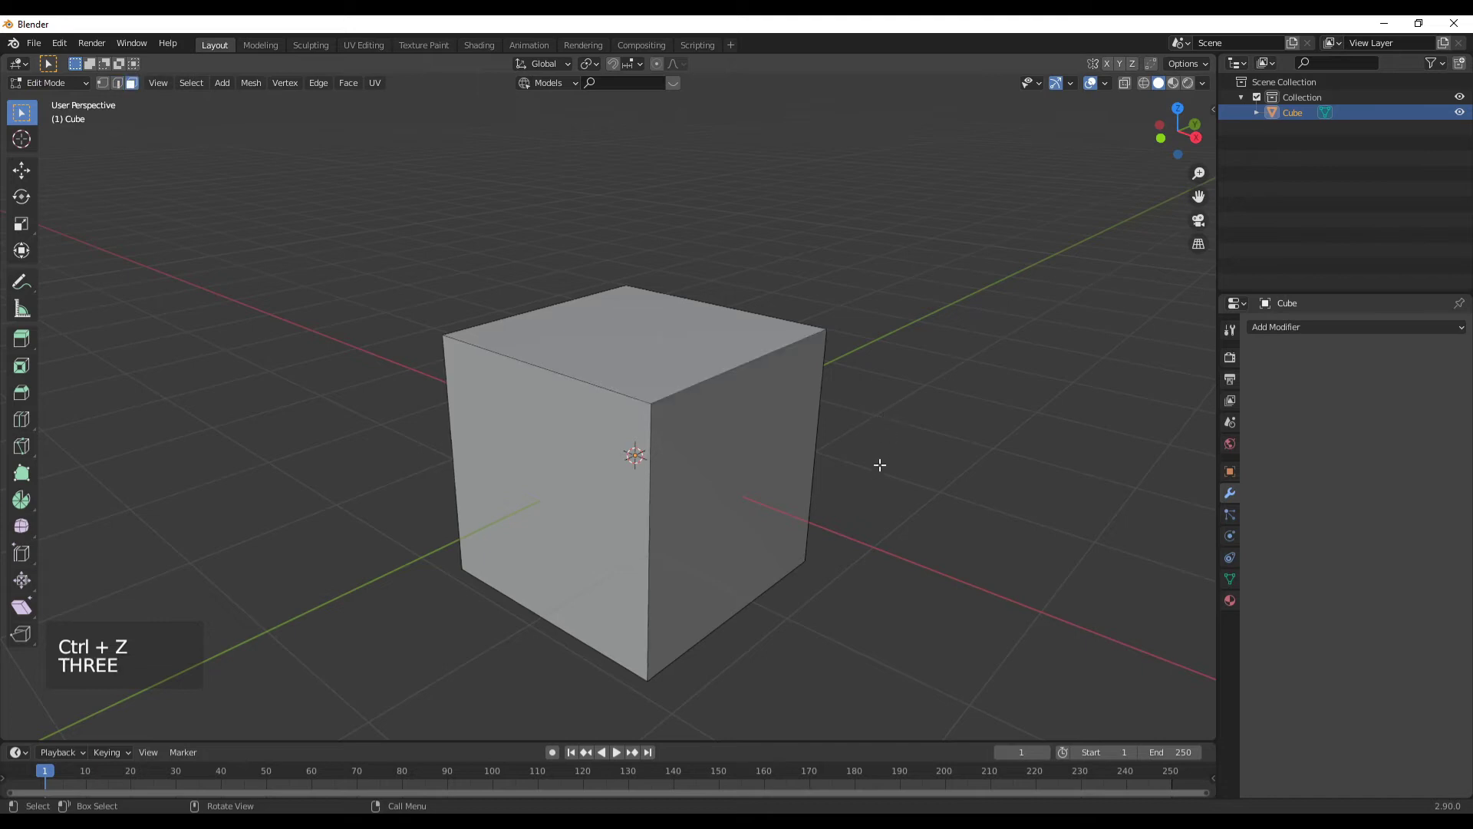
pyautogui.click(785, 458)
pyautogui.moveTo(862, 493); pyautogui.dragTo(953, 499, button='middle')
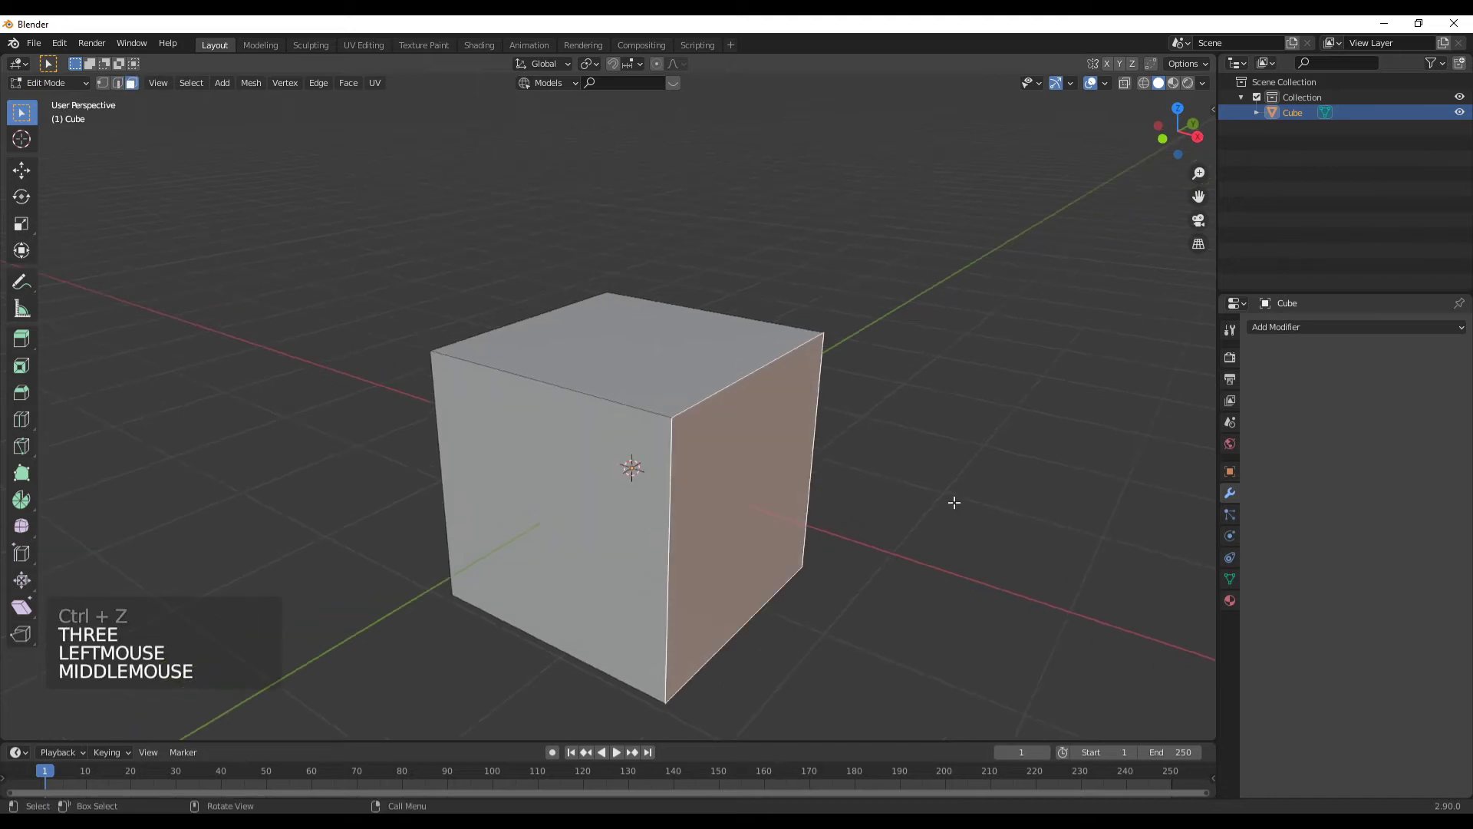
pyautogui.hotkey('ctrl', 'b')
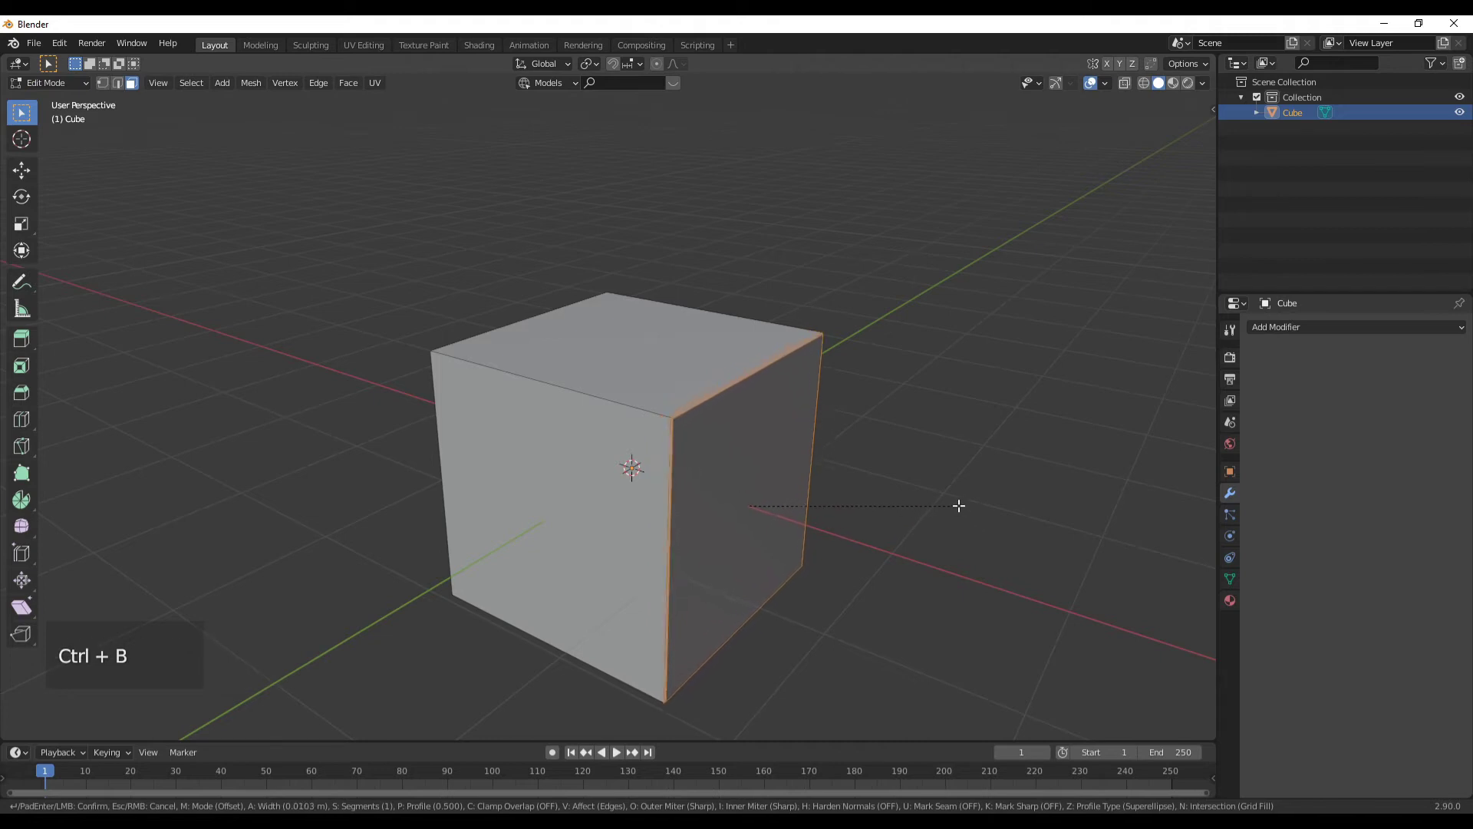
pyautogui.click(961, 505)
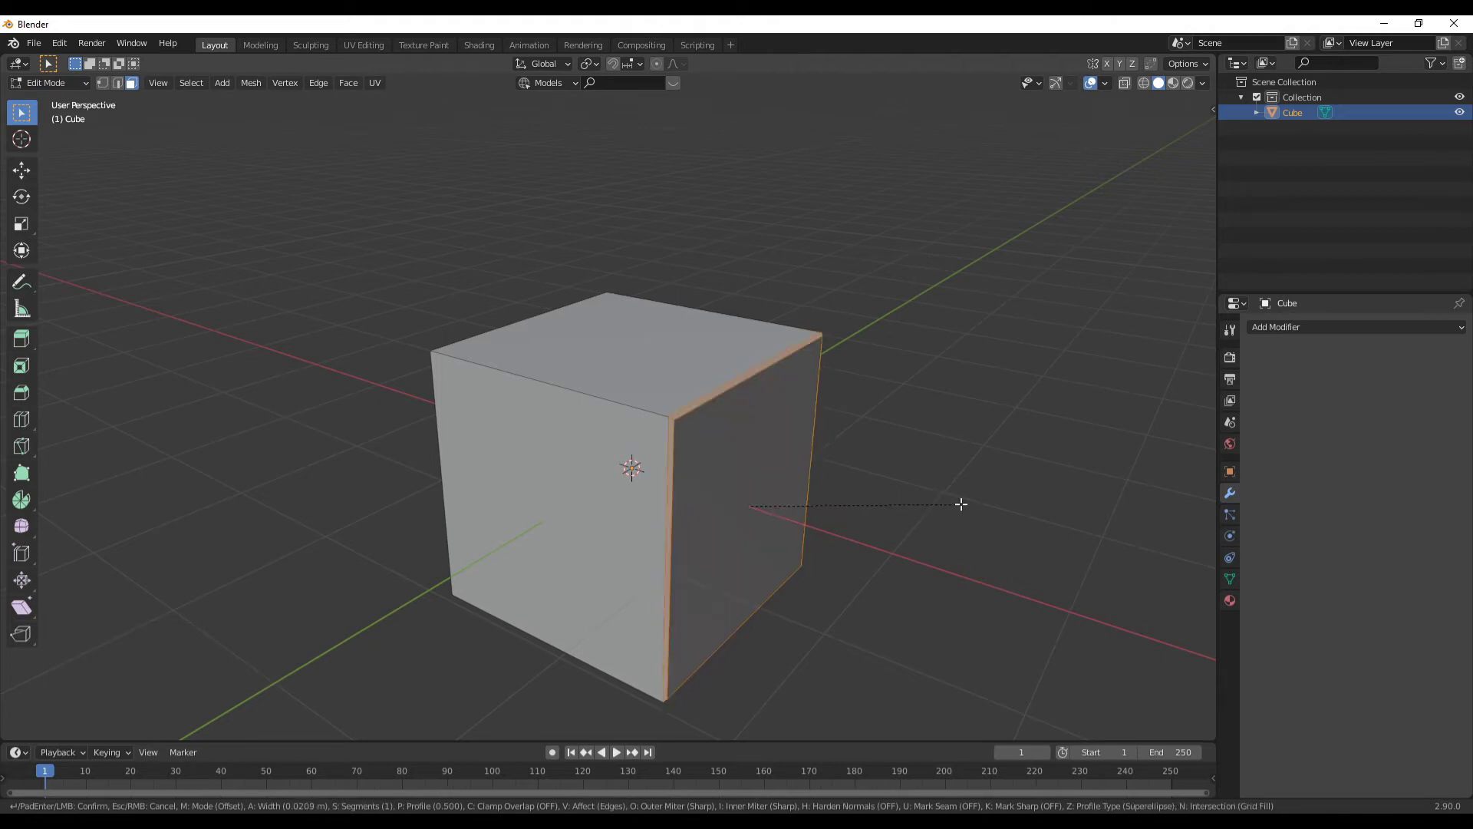
pyautogui.moveTo(902, 439); pyautogui.dragTo(881, 447, button='middle')
pyautogui.hotkey('ctrl', 'z')
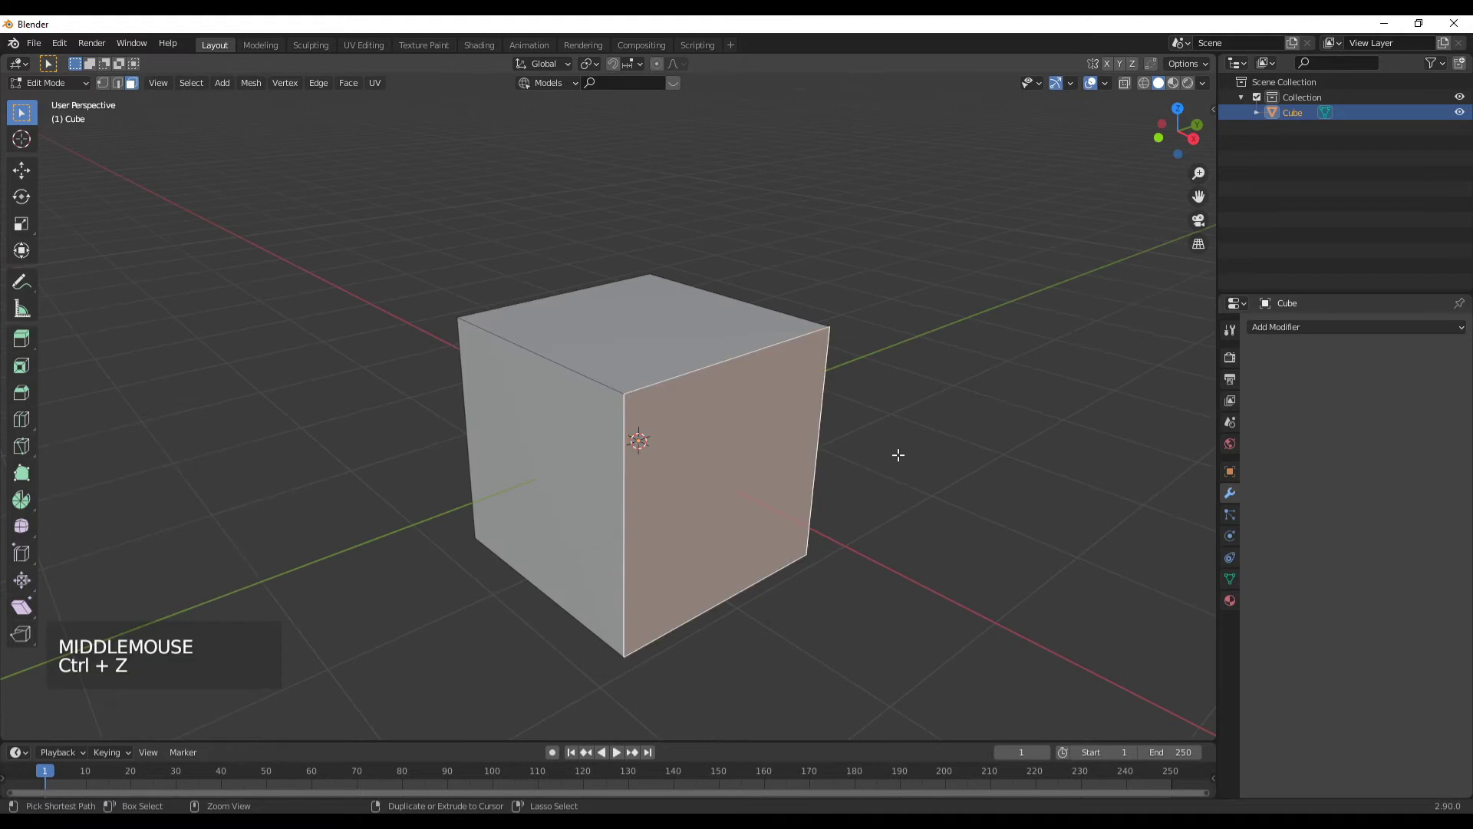
# - Select the entire cube mesh with A
pyautogui.scroll(-2, 884, 431)
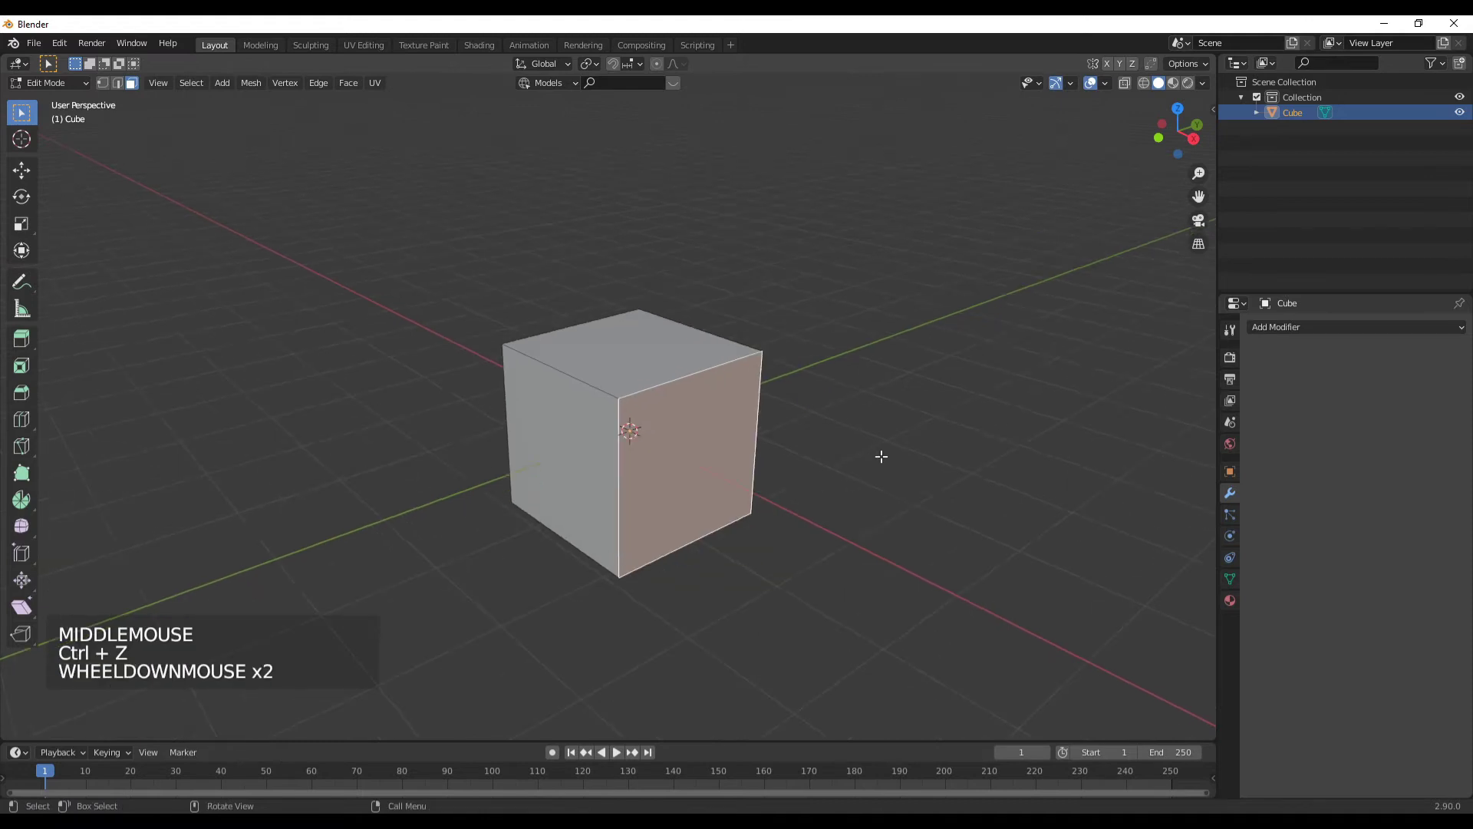
pyautogui.press('a')
pyautogui.moveTo(795, 476); pyautogui.dragTo(759, 459, button='middle')
# - Bevel all cube edges at 0.154 m width with one segment, then collapse the redo panel
pyautogui.hotkey('ctrl', 'b')
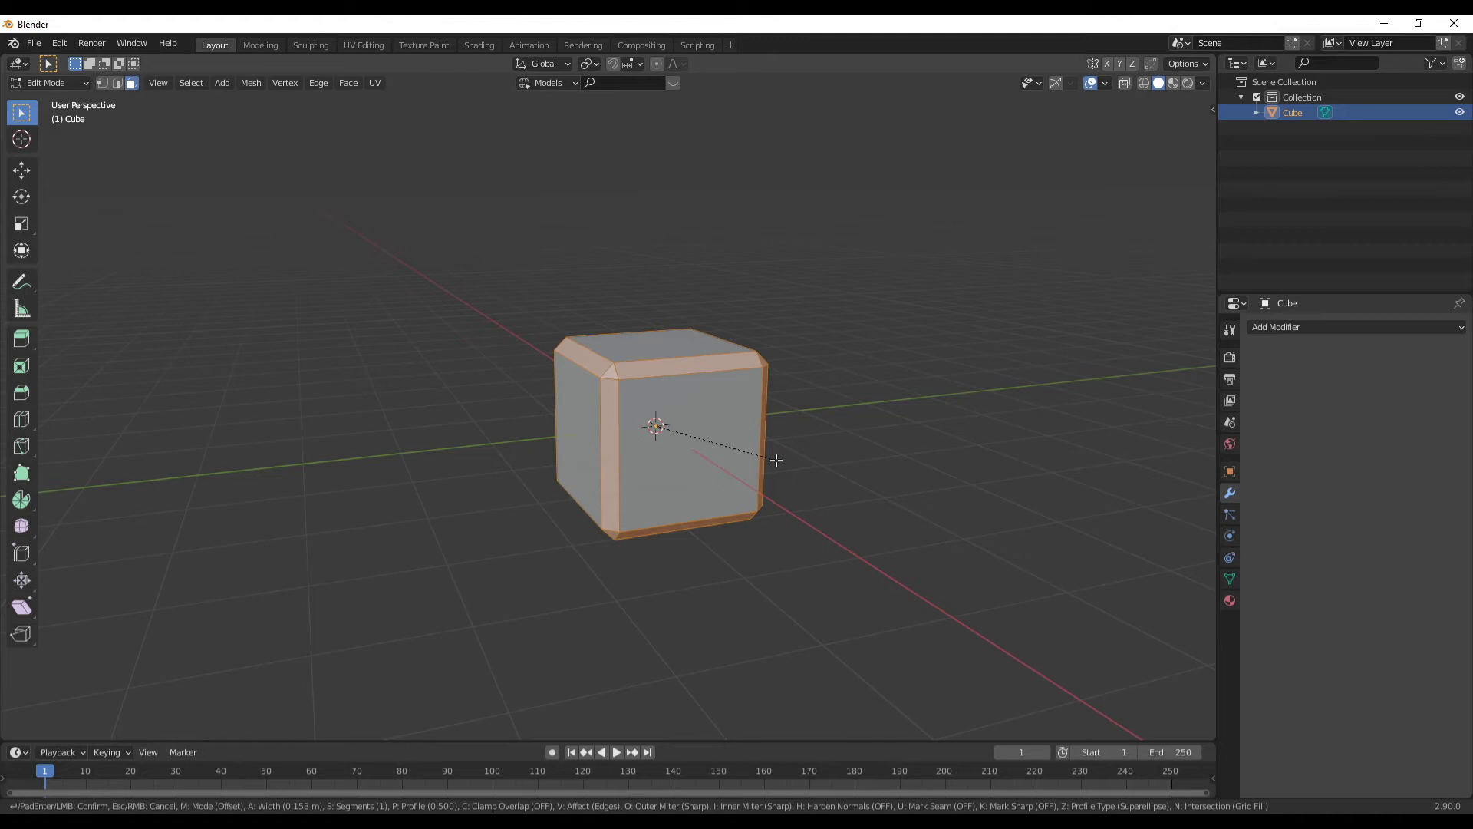
pyautogui.press('Escape')
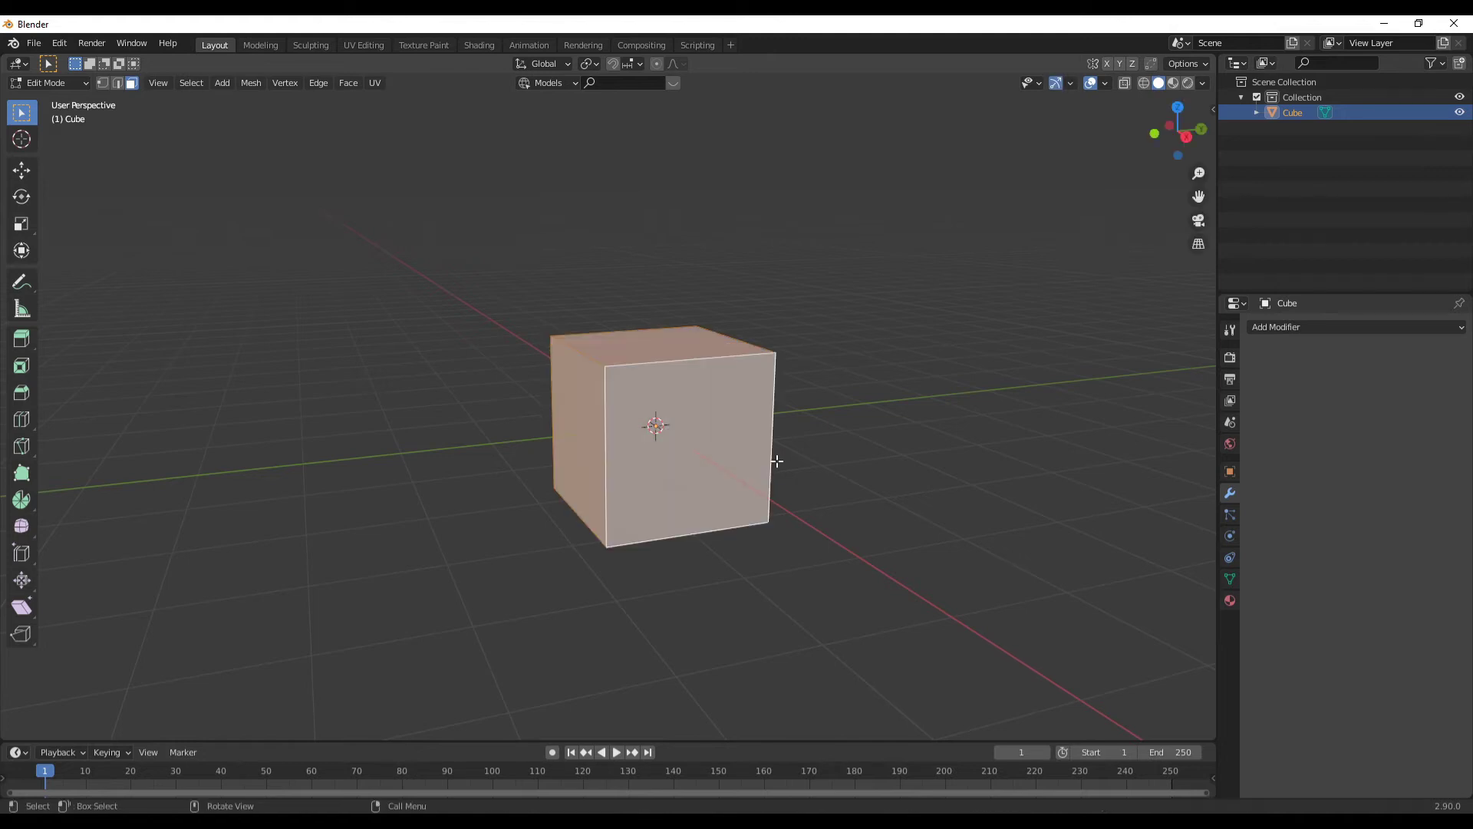
pyautogui.hotkey('ctrl', 'b')
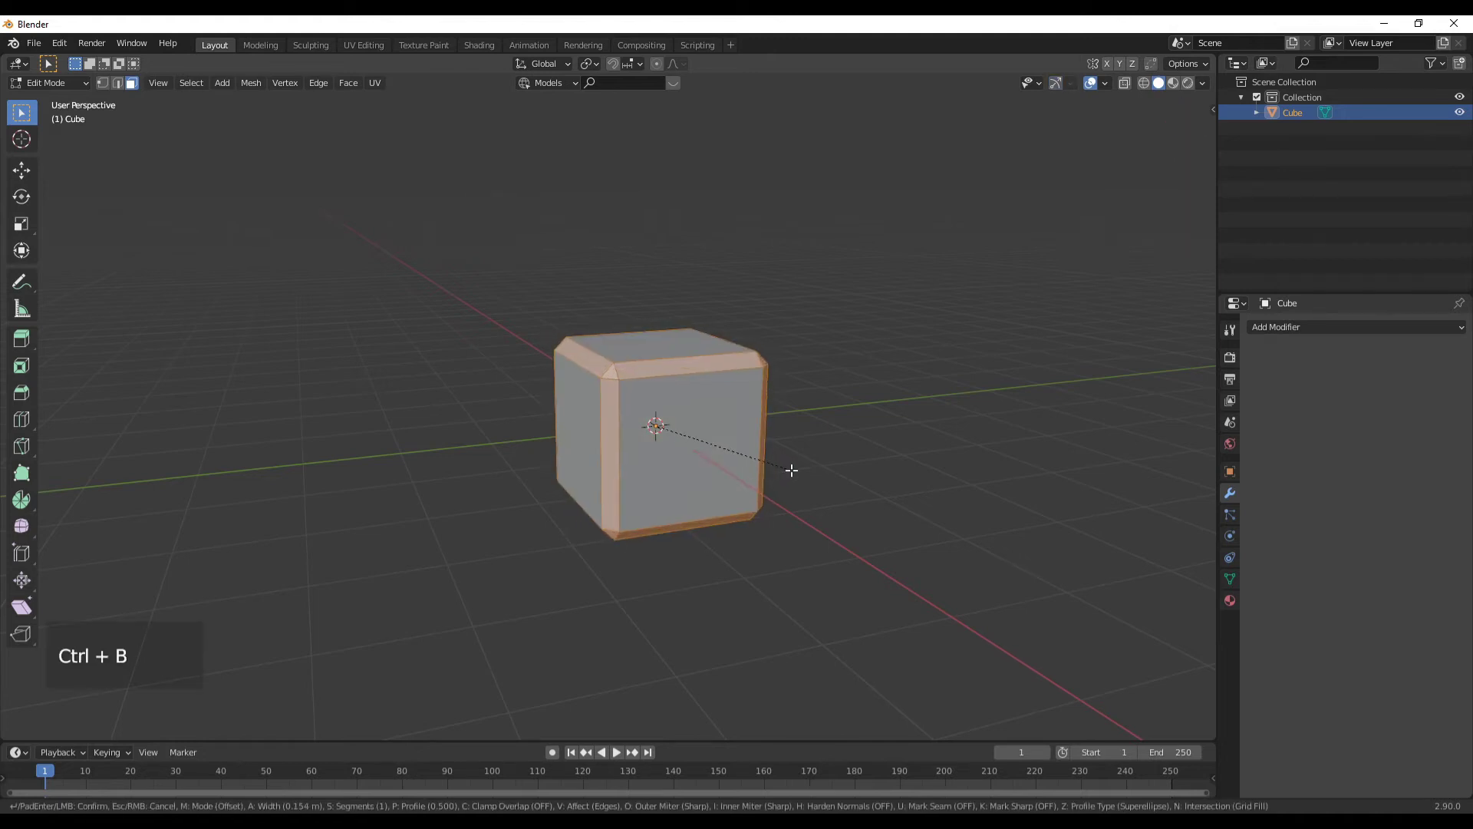
pyautogui.click(791, 469)
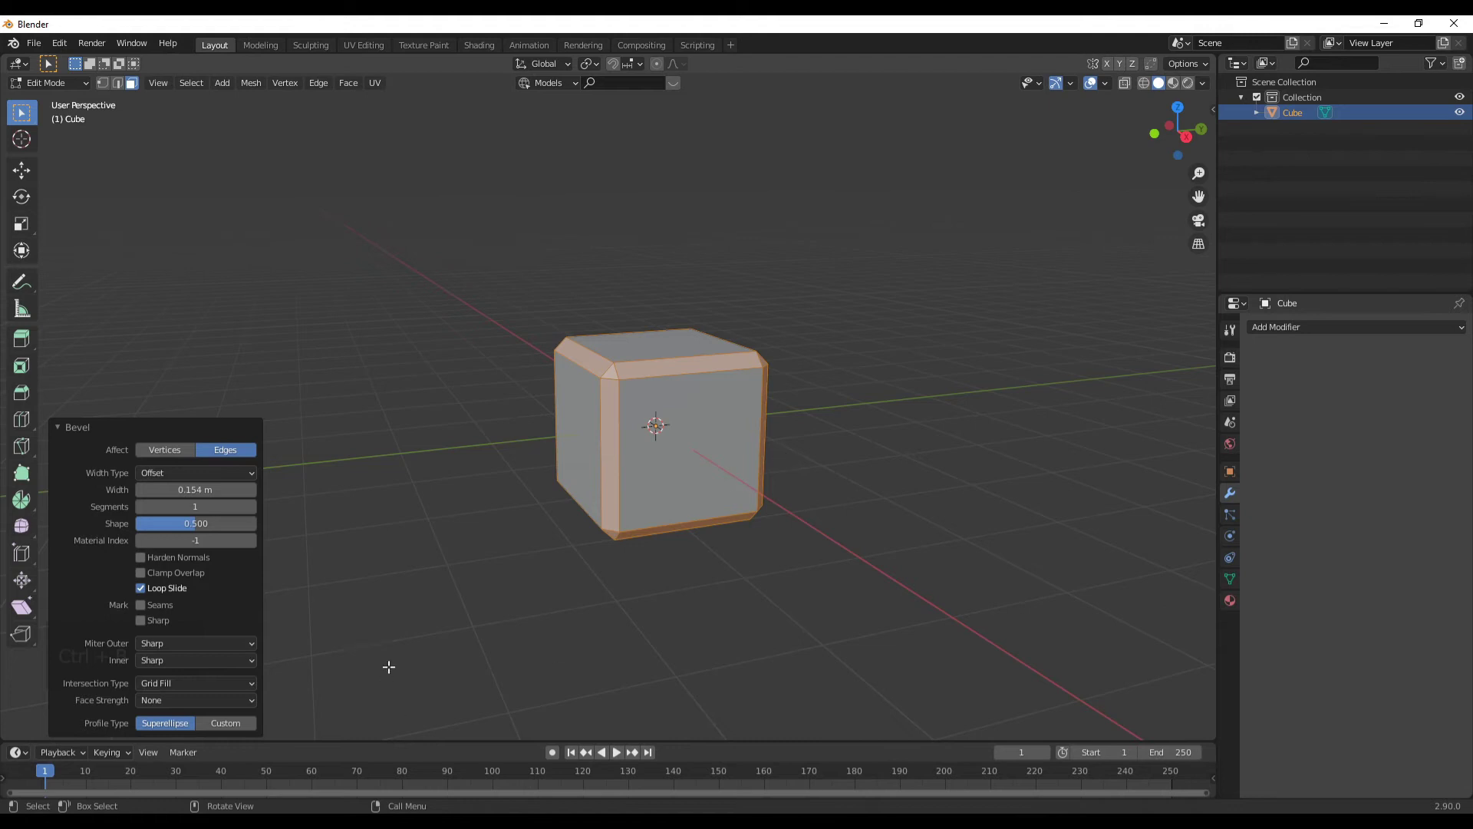
pyautogui.click(59, 429)
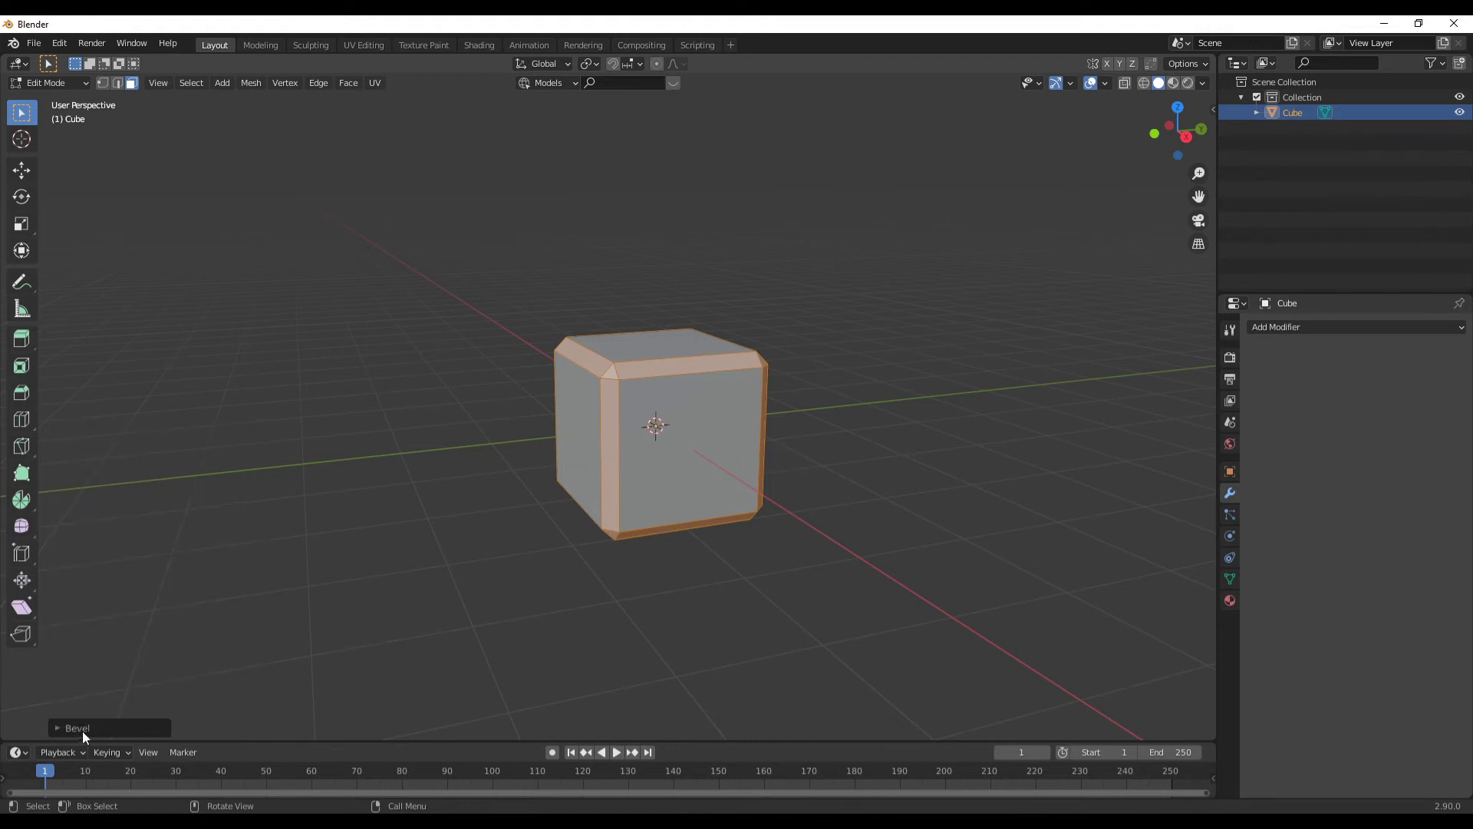
# - In the Bevel redo panel, set Width to 0.264 m and Segments to 13, and adjust Shape
pyautogui.click(56, 729)
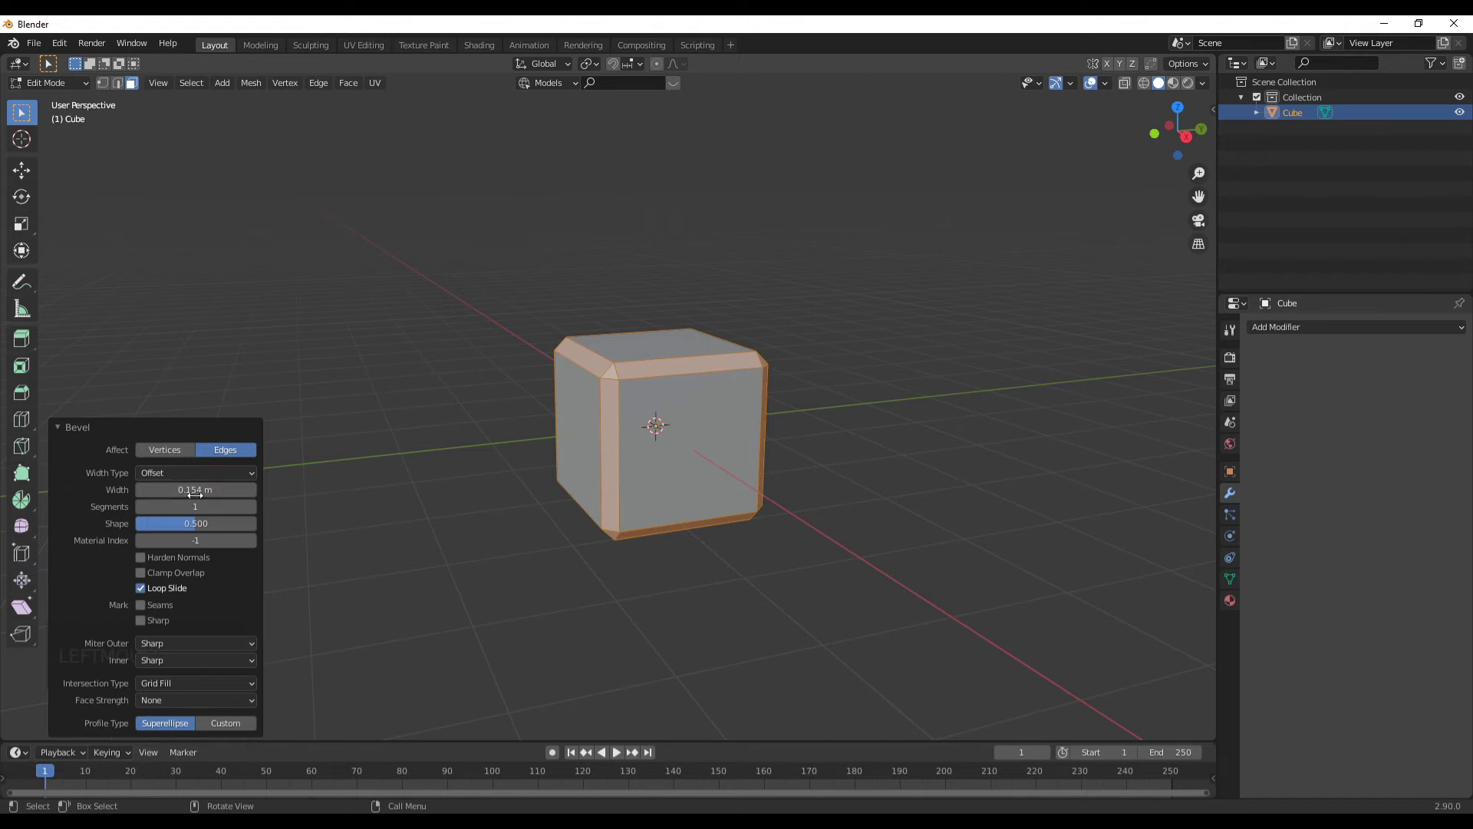
pyautogui.moveTo(195, 489); pyautogui.dragTo(226, 489)
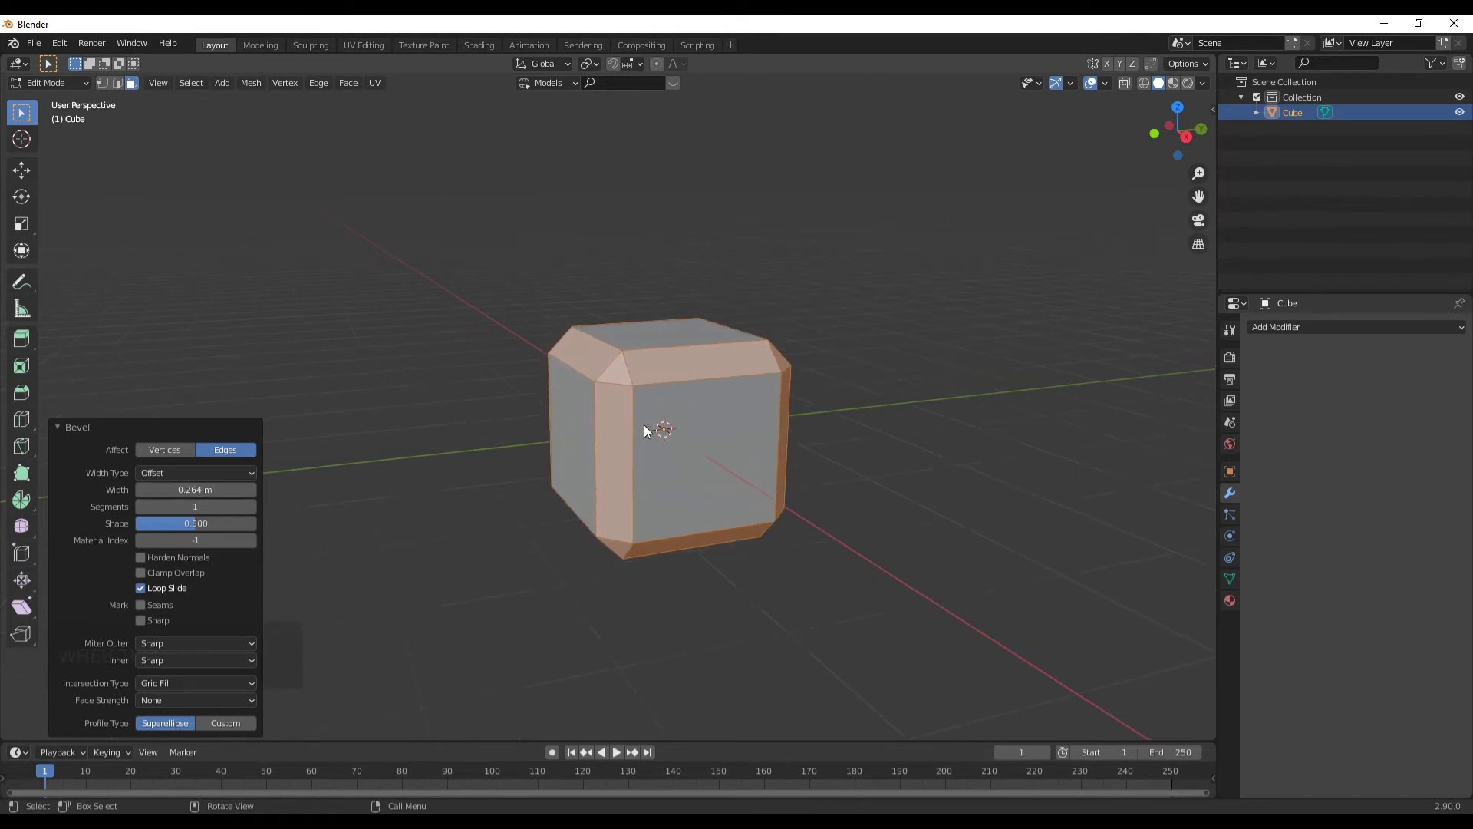
pyautogui.scroll(2, 684, 439)
pyautogui.scroll(-1, 692, 440)
pyautogui.scroll(2, 765, 455)
pyautogui.moveTo(766, 462); pyautogui.dragTo(798, 468, button='middle')
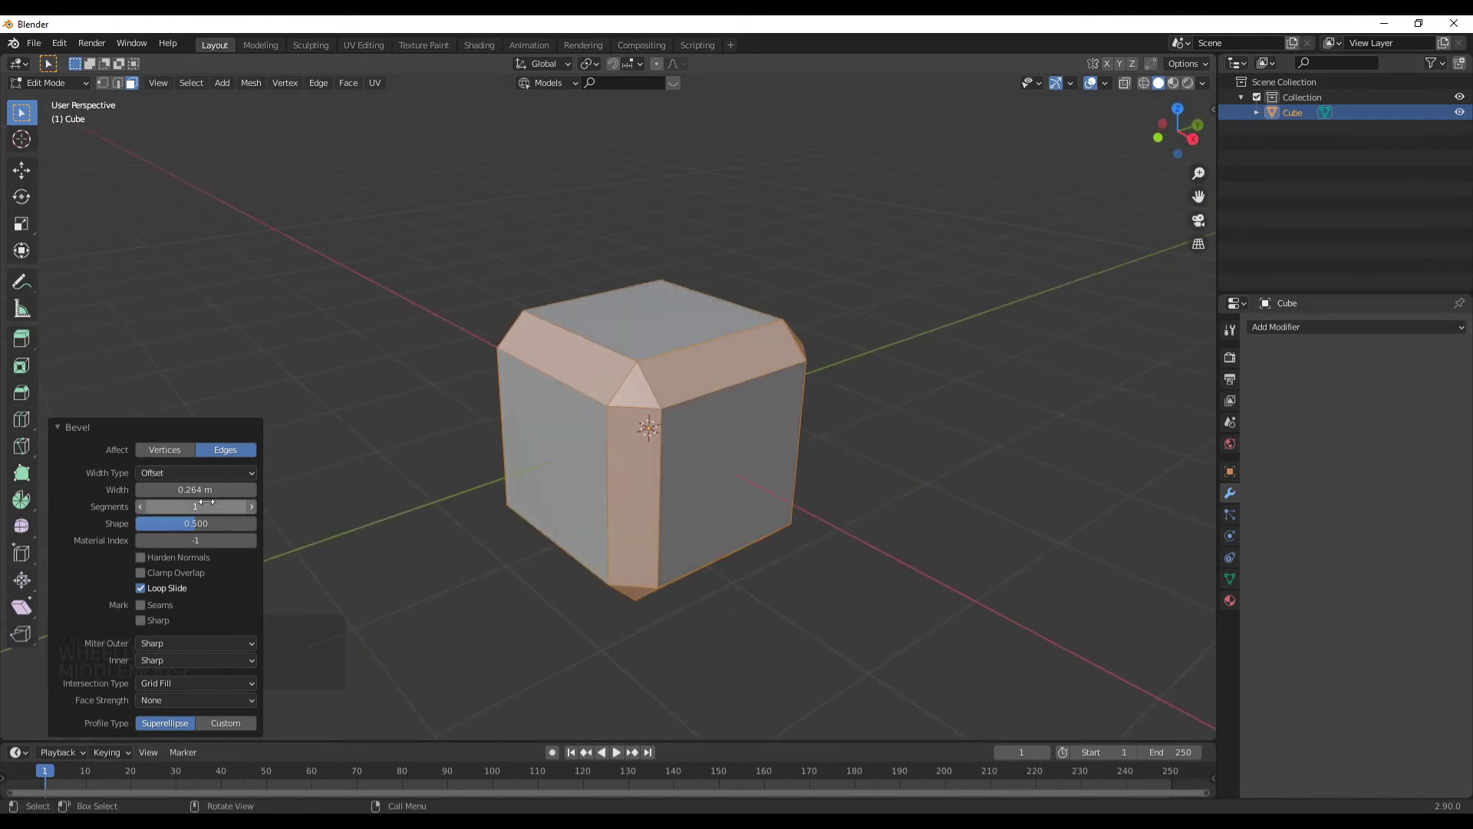
pyautogui.moveTo(198, 508); pyautogui.dragTo(252, 508)
pyautogui.moveTo(775, 530); pyautogui.dragTo(701, 597, button='middle')
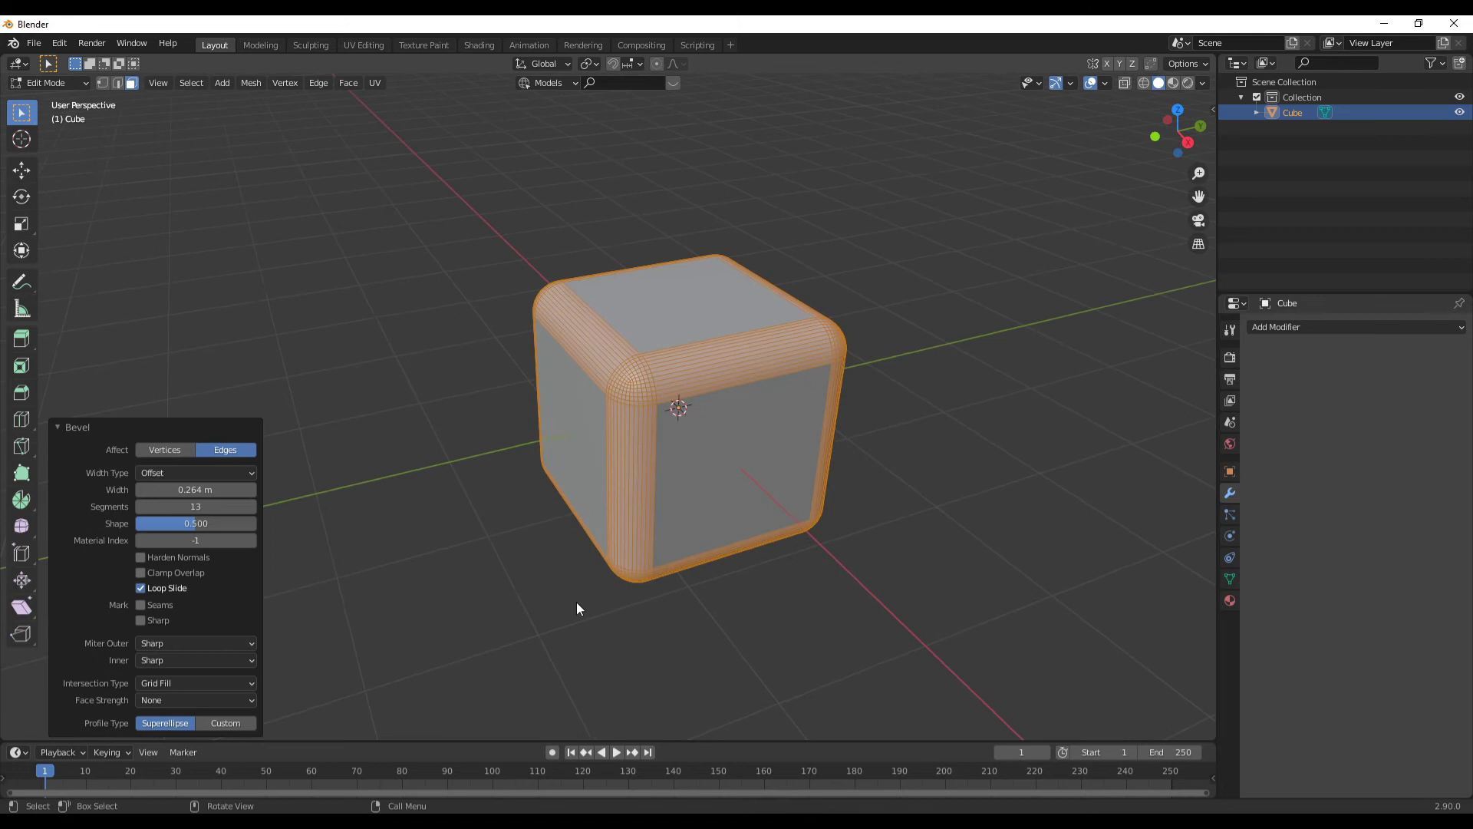
pyautogui.moveTo(203, 527)
pyautogui.mouseDown()
pyautogui.moveTo(142, 527)
pyautogui.moveTo(242, 525)
pyautogui.moveTo(146, 524)
pyautogui.moveTo(209, 525)
pyautogui.mouseUp()
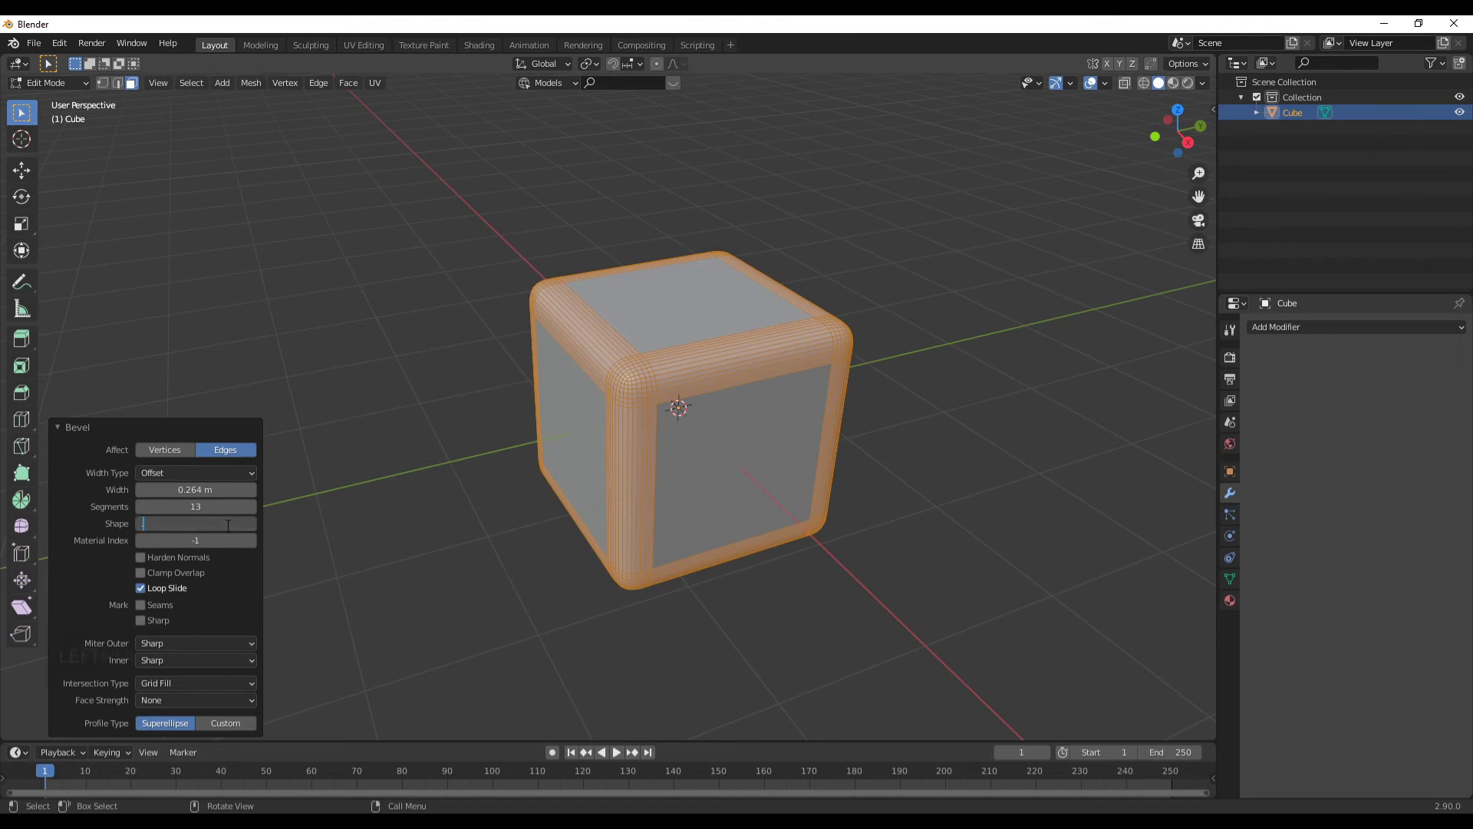
# - Set bevel Shape back to 0.5, switch Affect to Vertices, and enlarge the corner width
pyautogui.write('0.5')
pyautogui.press('Return')
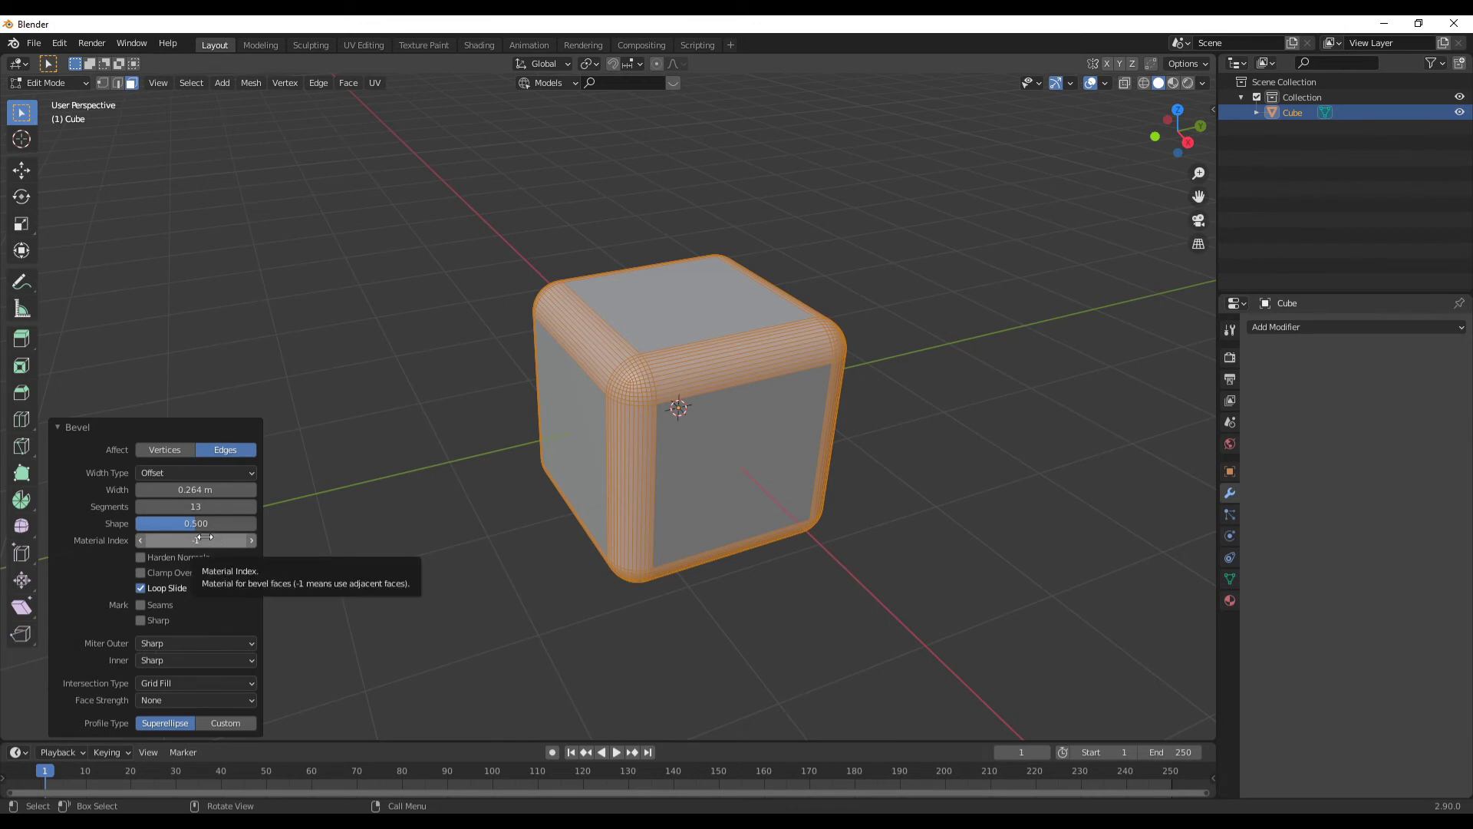
pyautogui.scroll(-4, 727, 553)
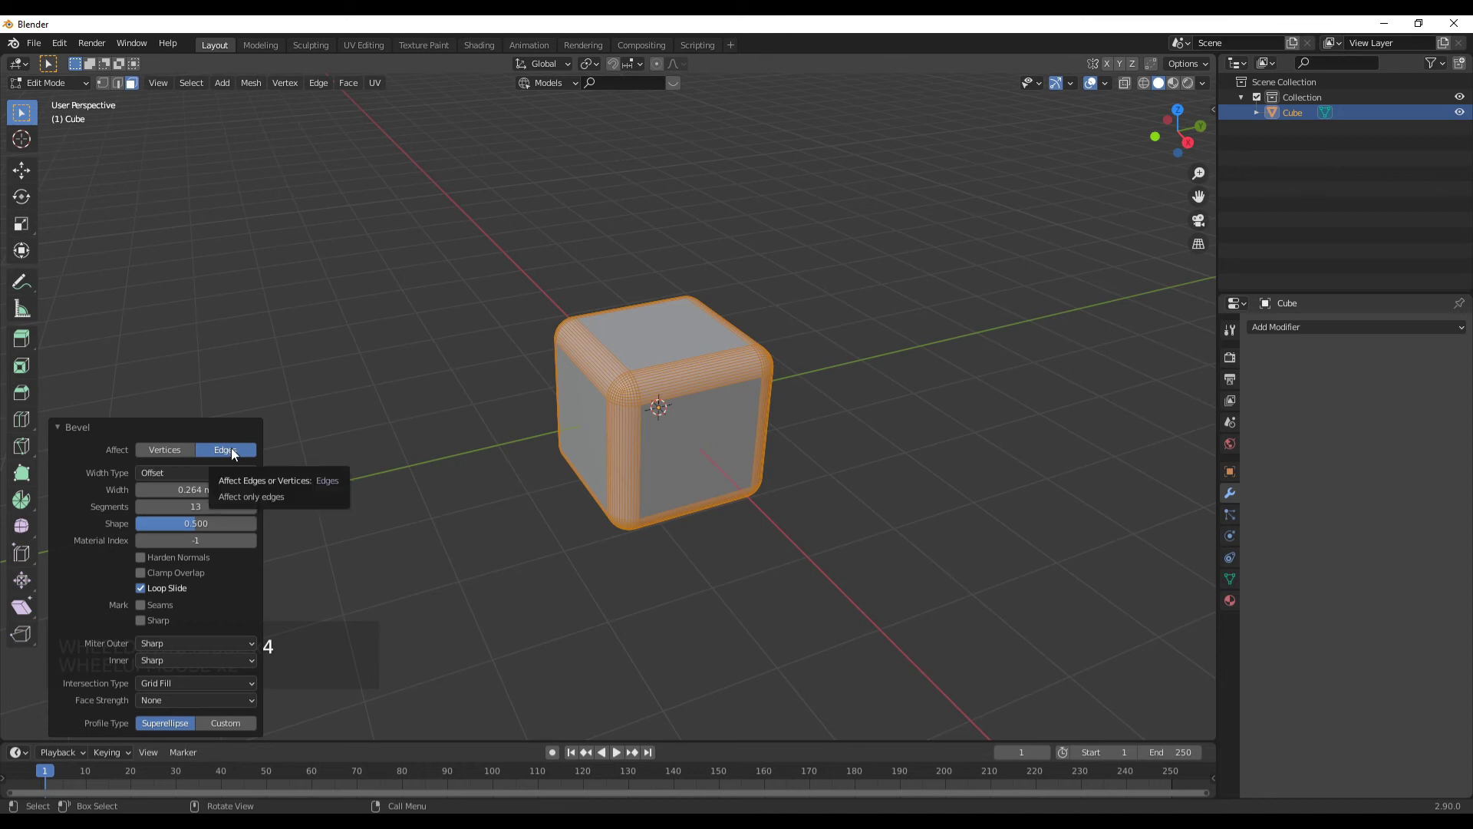
pyautogui.click(177, 449)
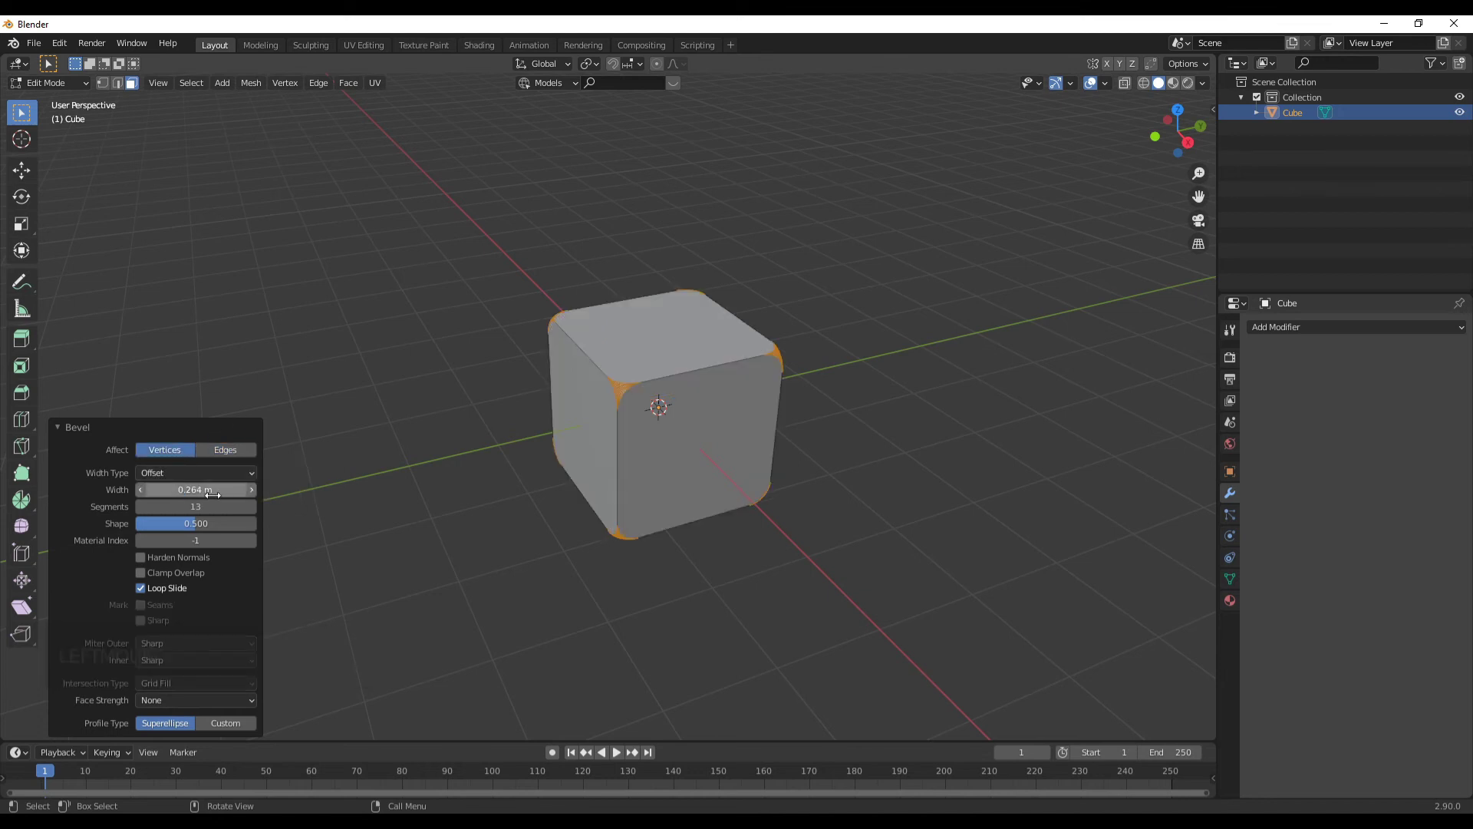
pyautogui.moveTo(189, 492)
pyautogui.mouseDown()
pyautogui.moveTo(296, 491)
pyautogui.moveTo(153, 506)
pyautogui.moveTo(207, 489)
pyautogui.mouseUp()
# - Adjust the vertex bevel width, collapse the Bevel panel, and undo the bevel
pyautogui.keyDown('alt'); pyautogui.moveTo(575, 461); pyautogui.dragTo(472, 528, button='middle'); pyautogui.keyUp('alt')
pyautogui.scroll(-2, 484, 541)
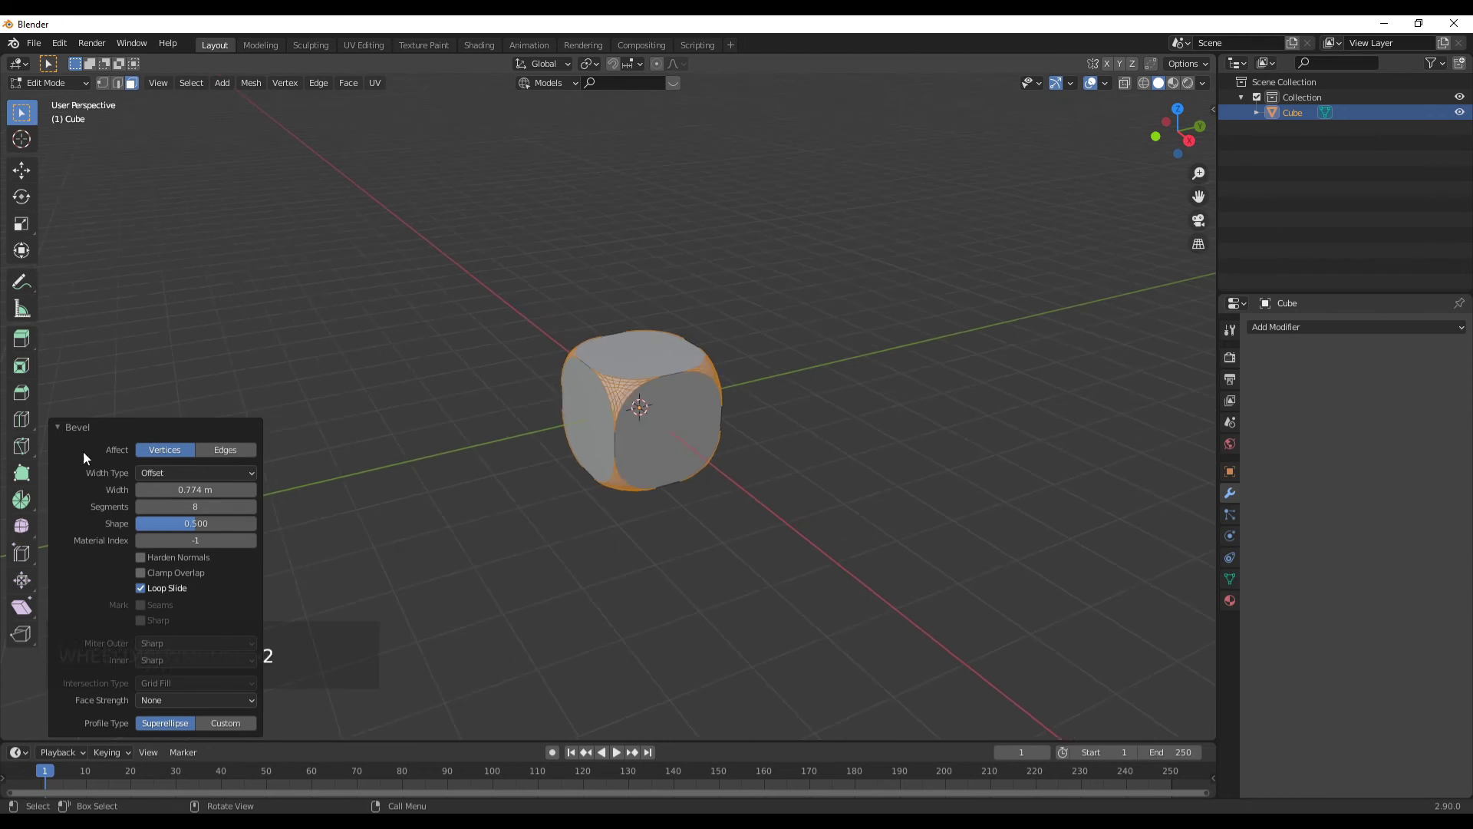
pyautogui.click(58, 427)
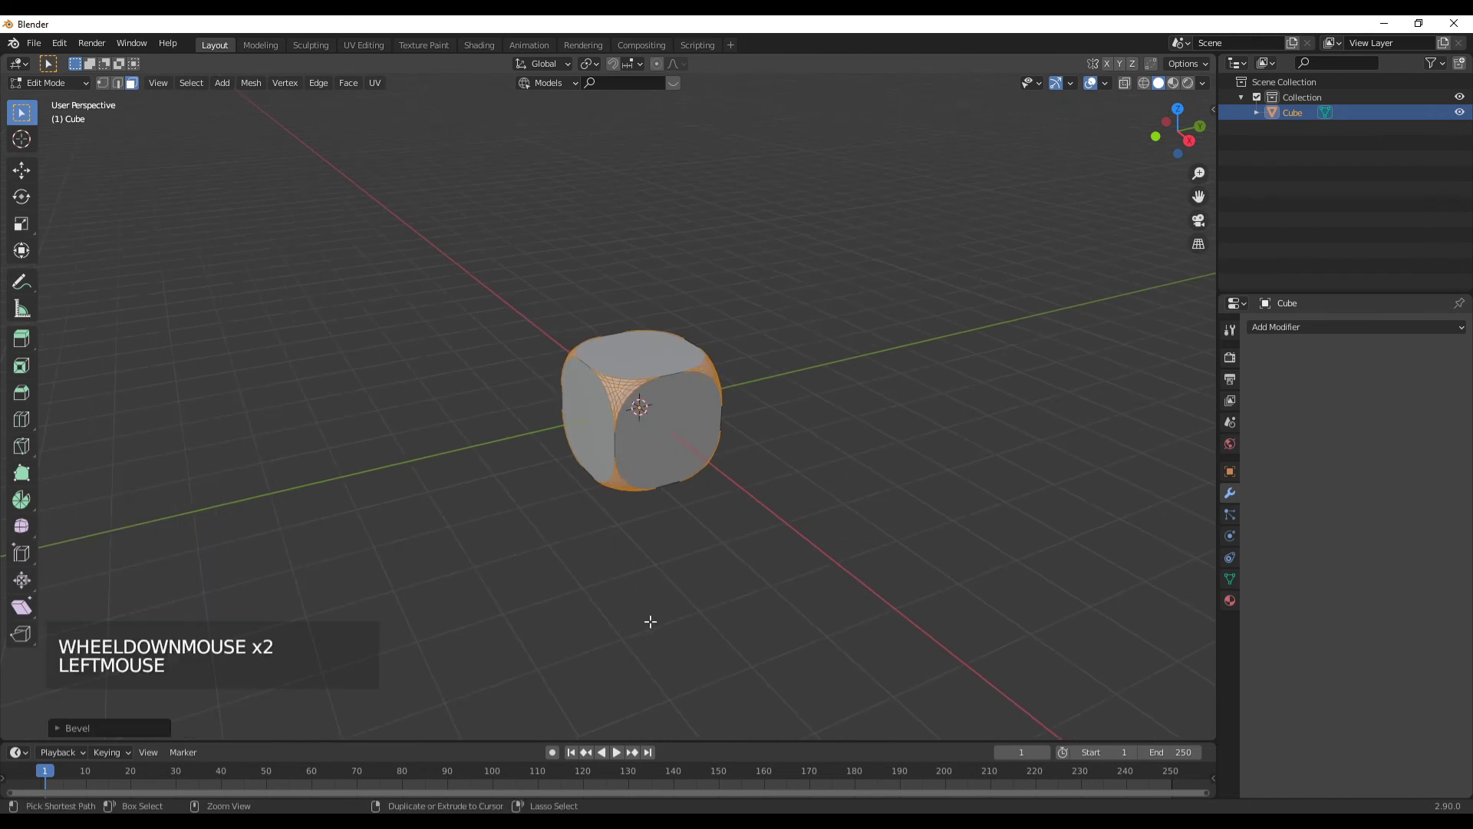
pyautogui.hotkey('ctrl', 'z')
pyautogui.hotkey('ctrl', 'z')
pyautogui.hotkey('ctrl', 'z')
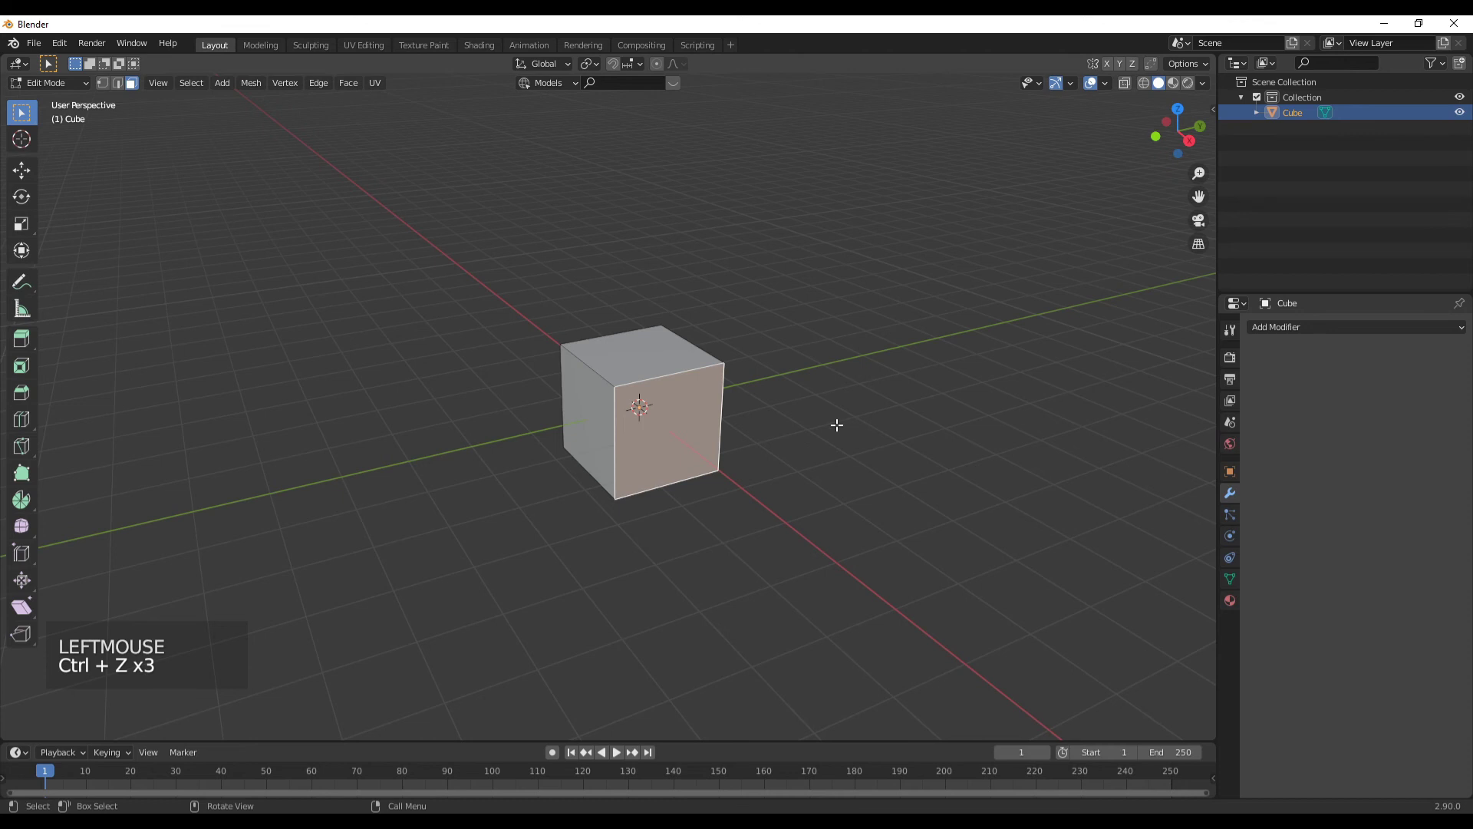
# - Add a Bevel modifier to the cube, toggling Affect to Vertices and back to Edges
pyautogui.click(1228, 497)
pyautogui.click(1310, 328)
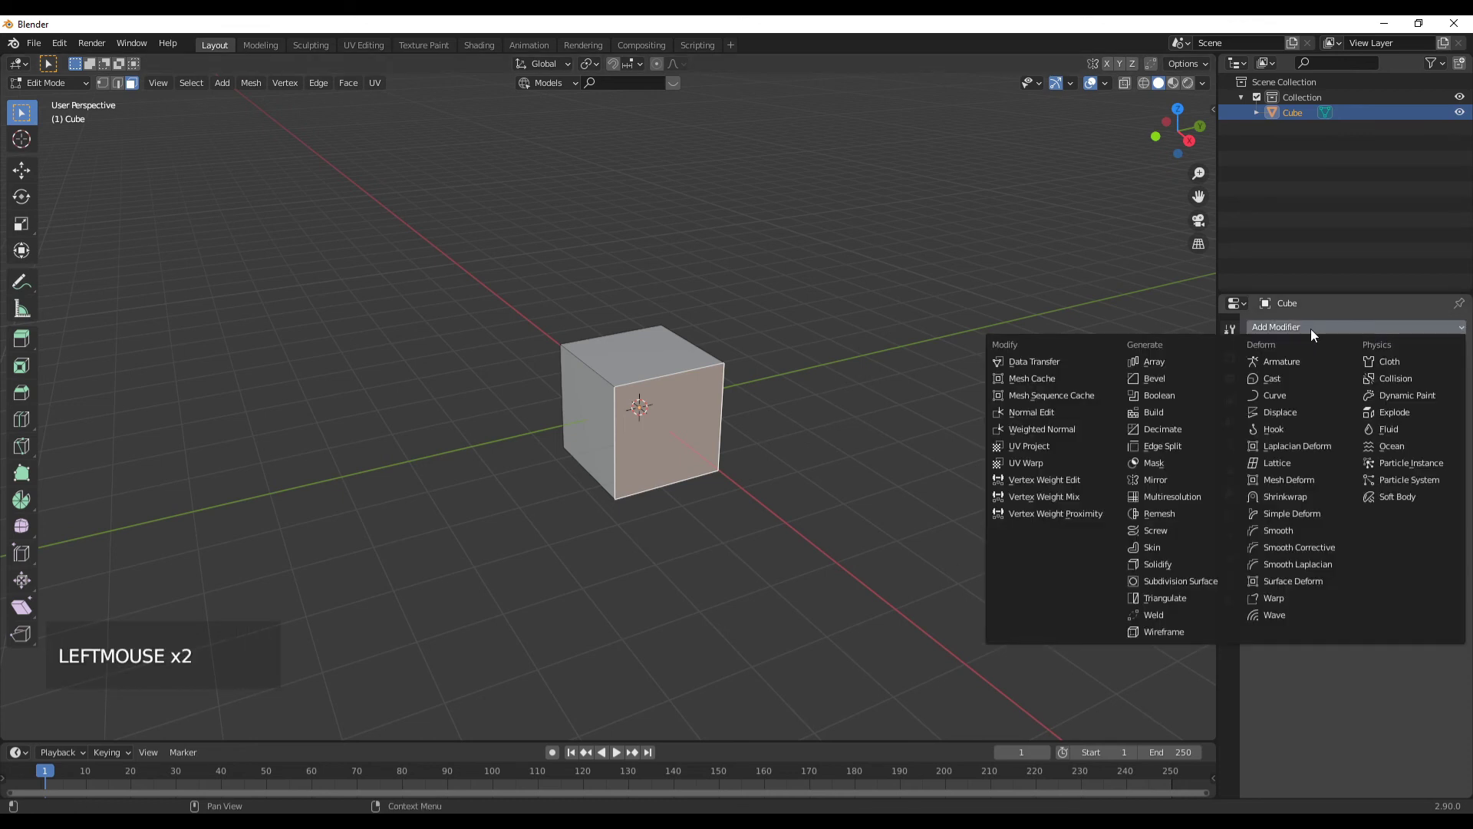
pyautogui.click(1156, 379)
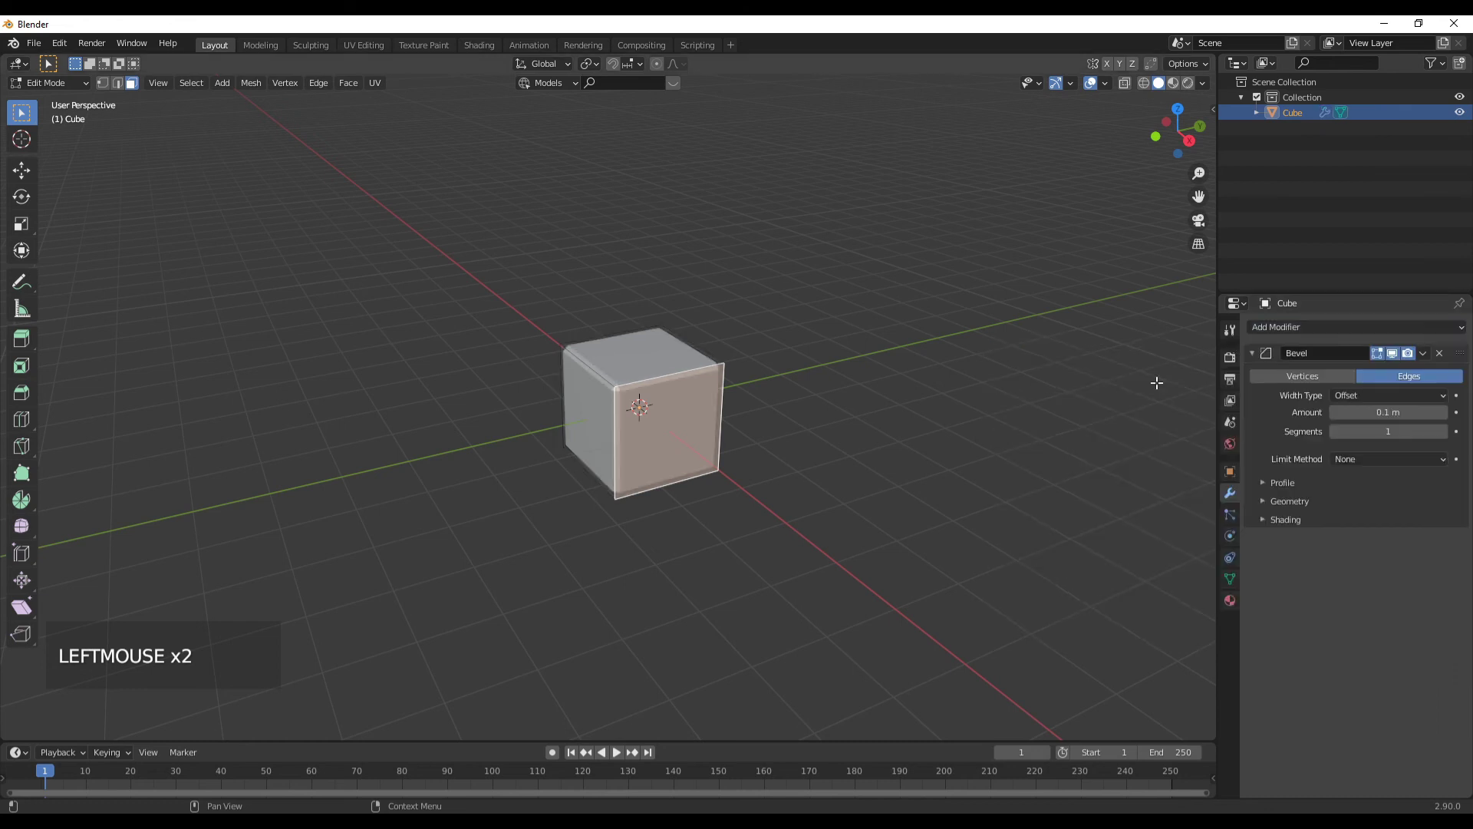
pyautogui.scroll(5, 786, 417)
pyautogui.scroll(-1, 871, 413)
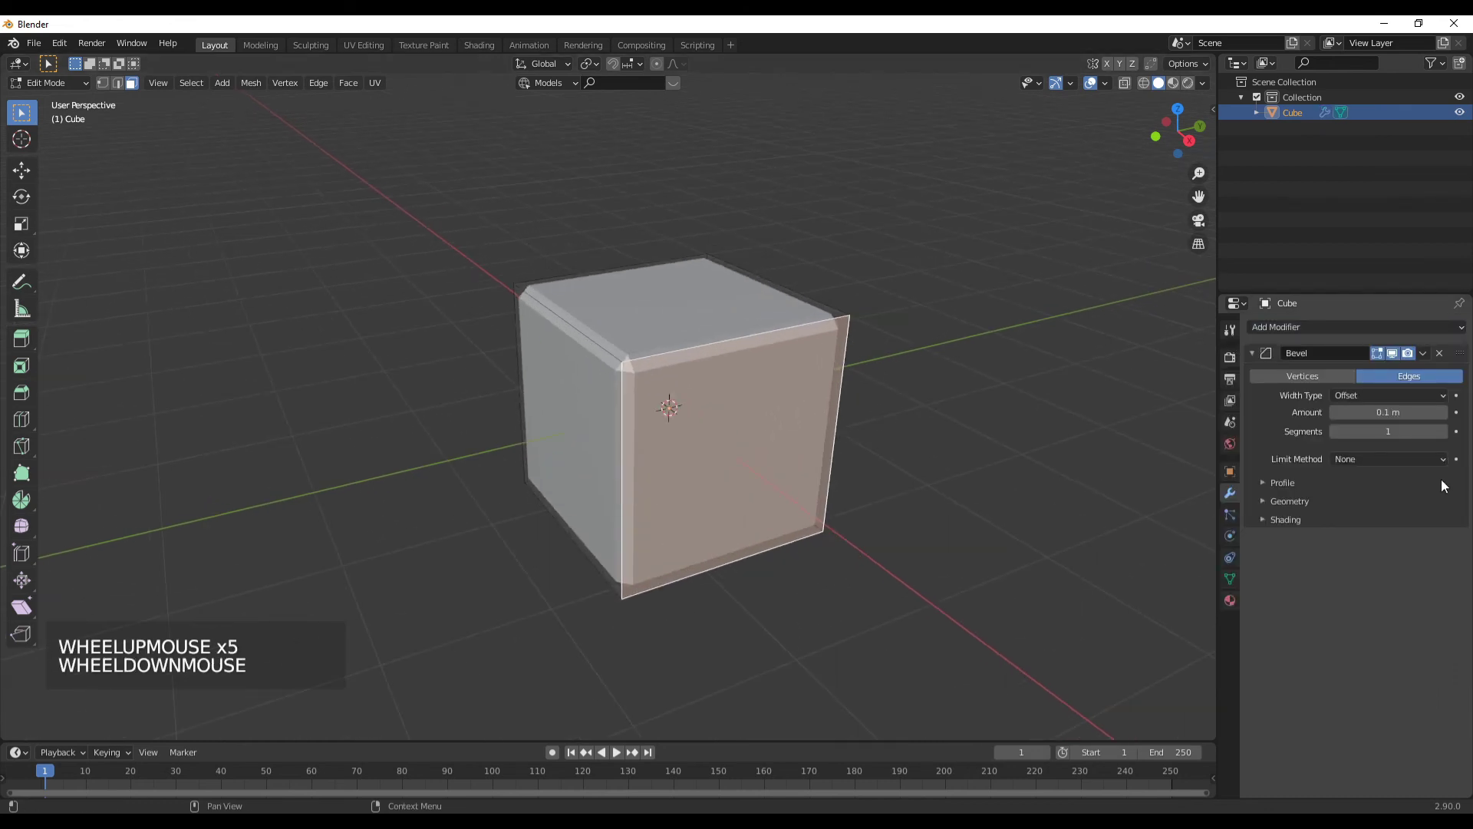
pyautogui.click(1319, 375)
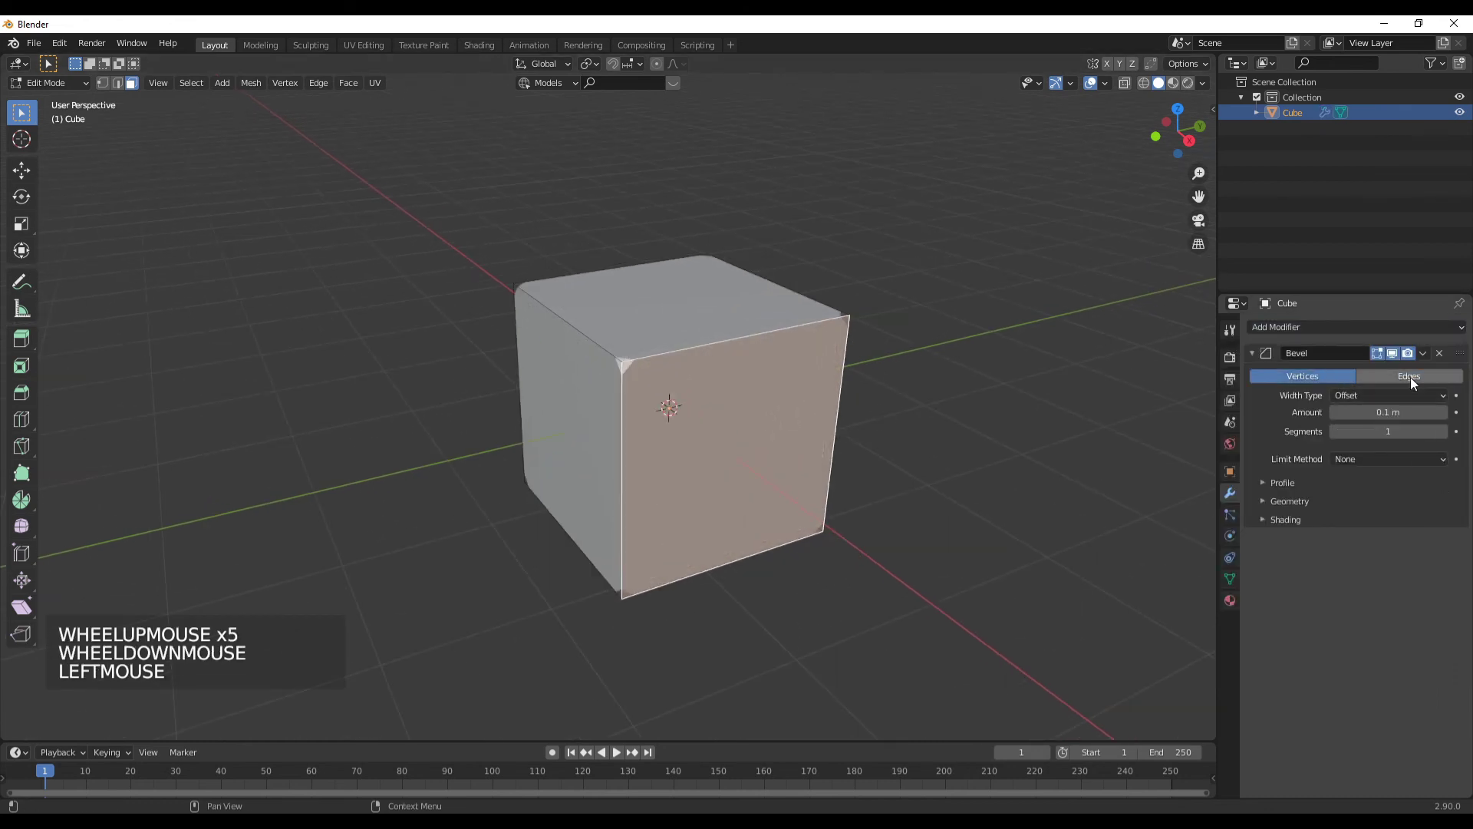
pyautogui.click(1388, 375)
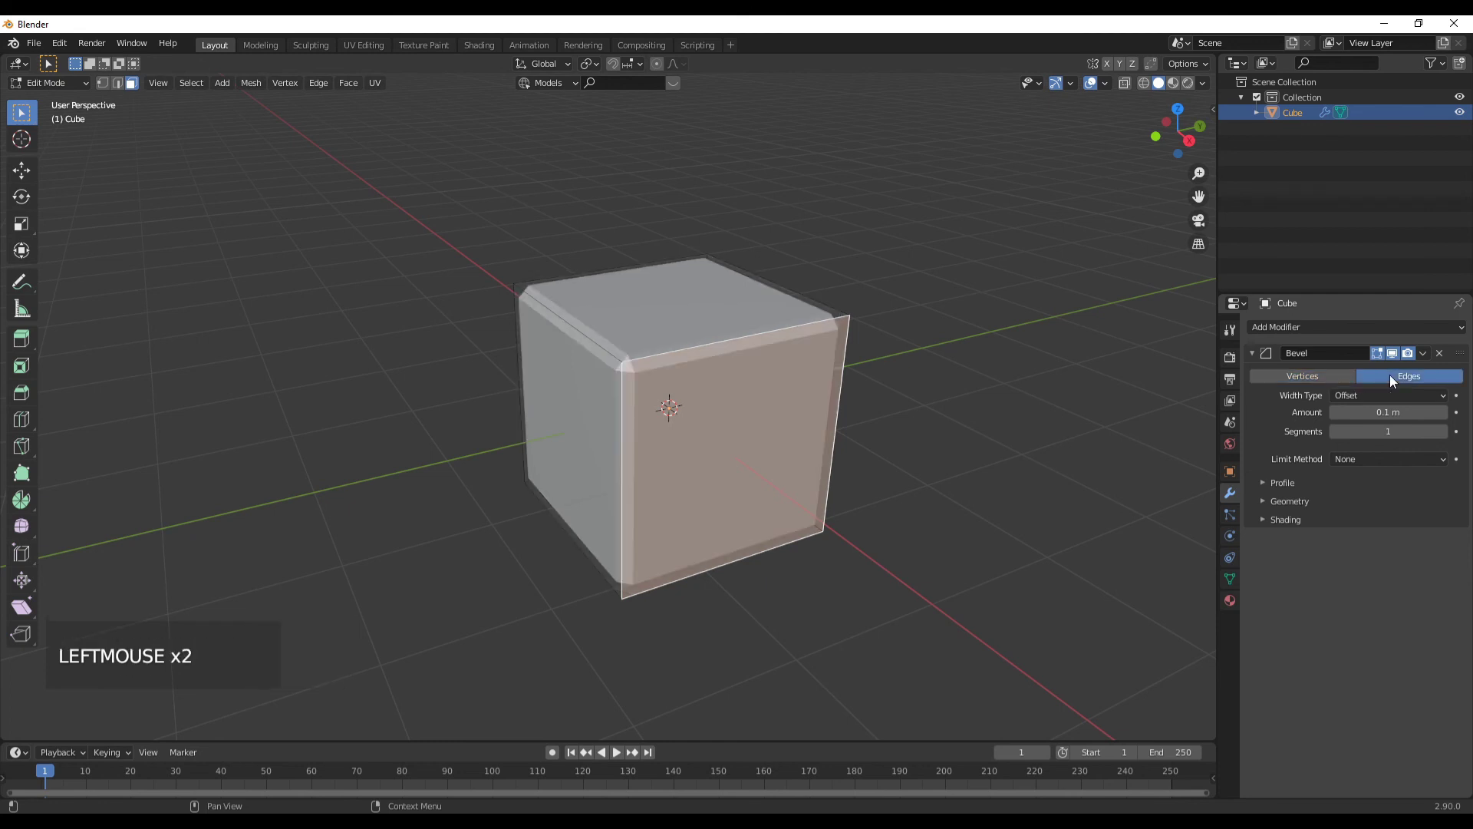
# - Set the Bevel modifier to 0.18 m Amount with 9 Segments, then orbit to inspect
pyautogui.moveTo(1379, 412); pyautogui.dragTo(1412, 430)
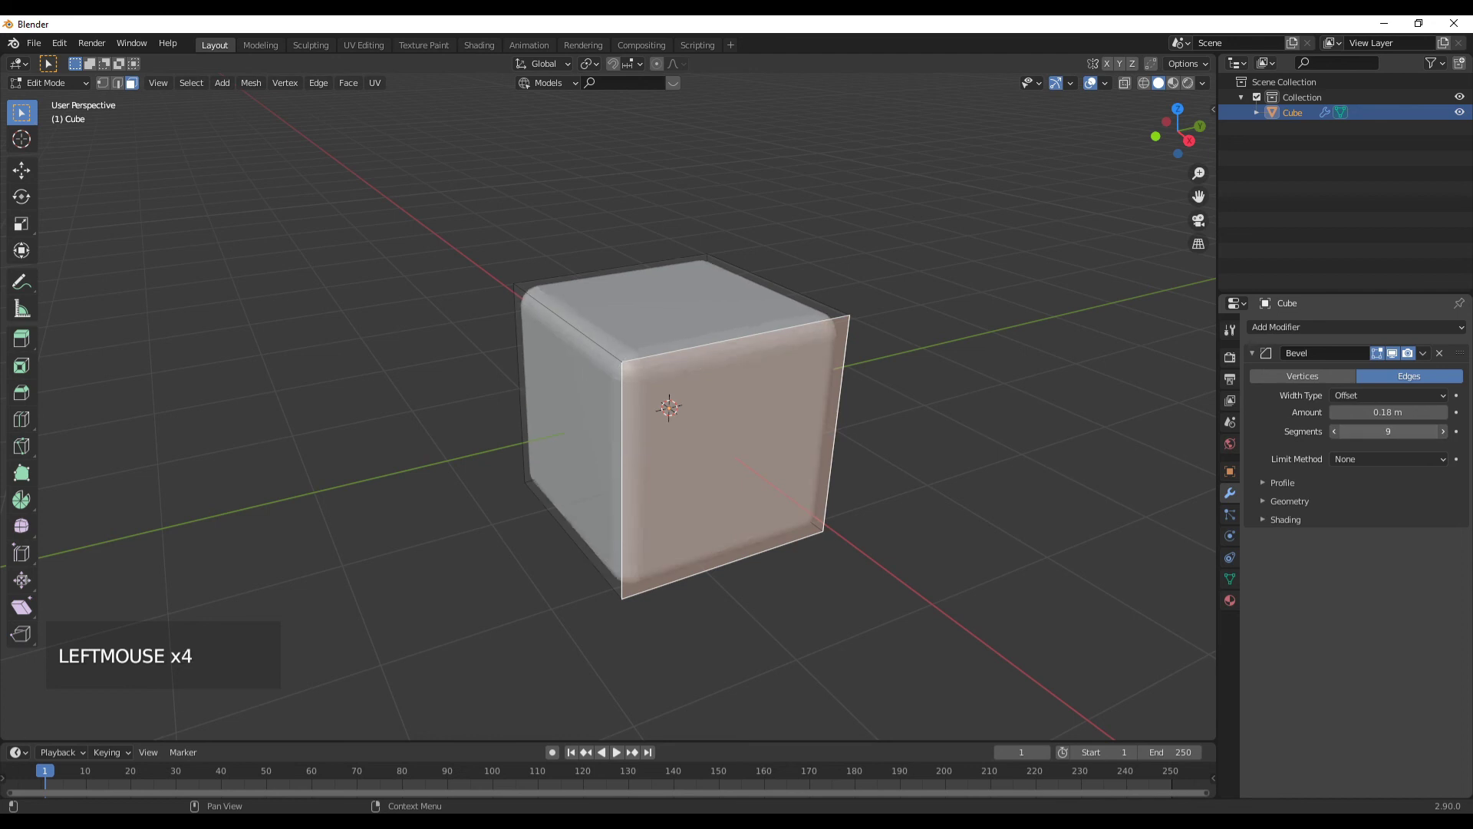
pyautogui.scroll(-3, 999, 592)
pyautogui.moveTo(914, 573); pyautogui.dragTo(954, 483, button='middle')
pyautogui.scroll(1, 849, 500)
pyautogui.scroll(-1, 957, 475)
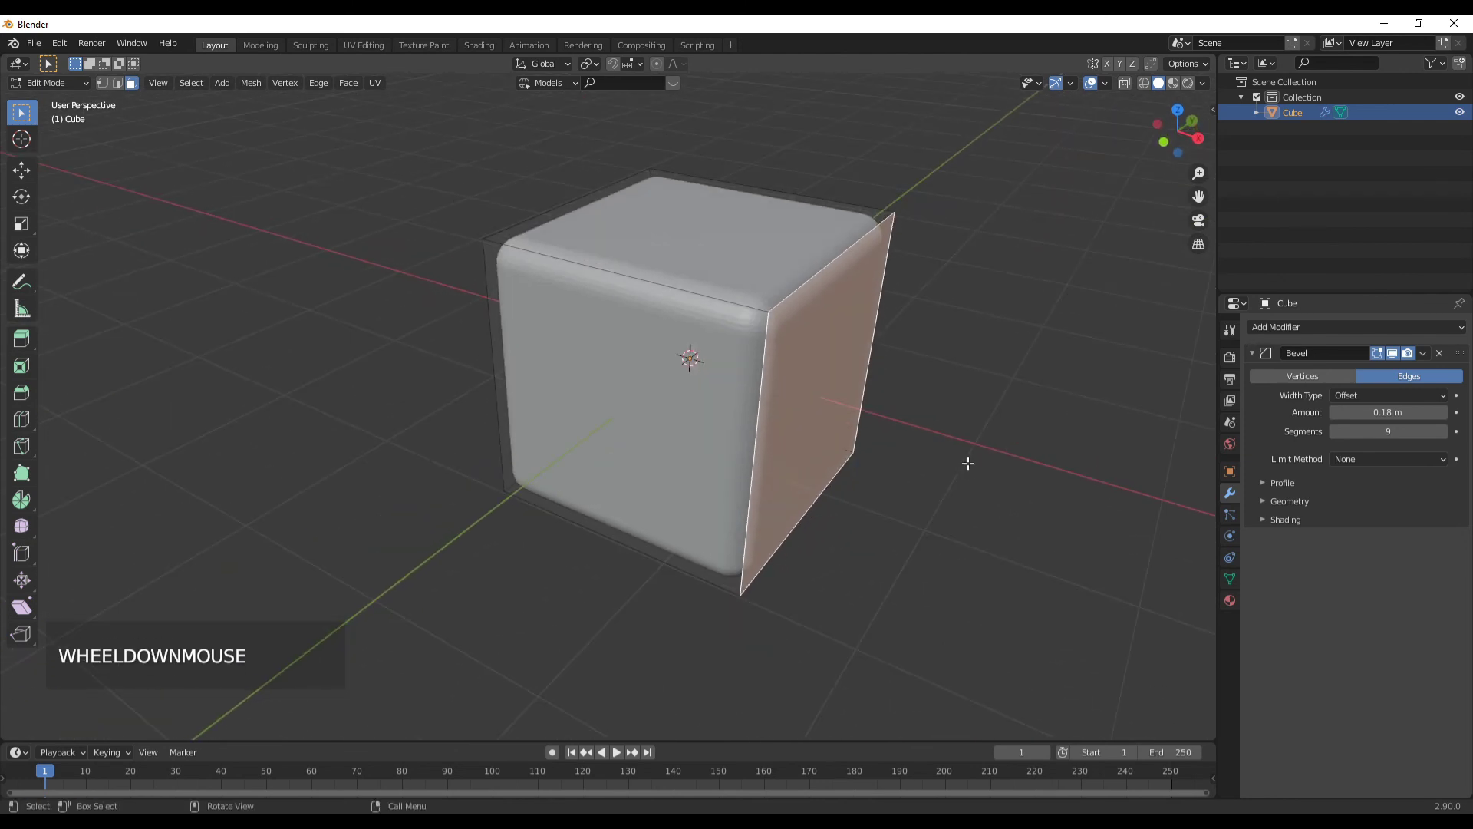
pyautogui.moveTo(969, 471); pyautogui.dragTo(876, 443, button='middle')
pyautogui.scroll(-2, 958, 470)
pyautogui.scroll(1, 958, 470)
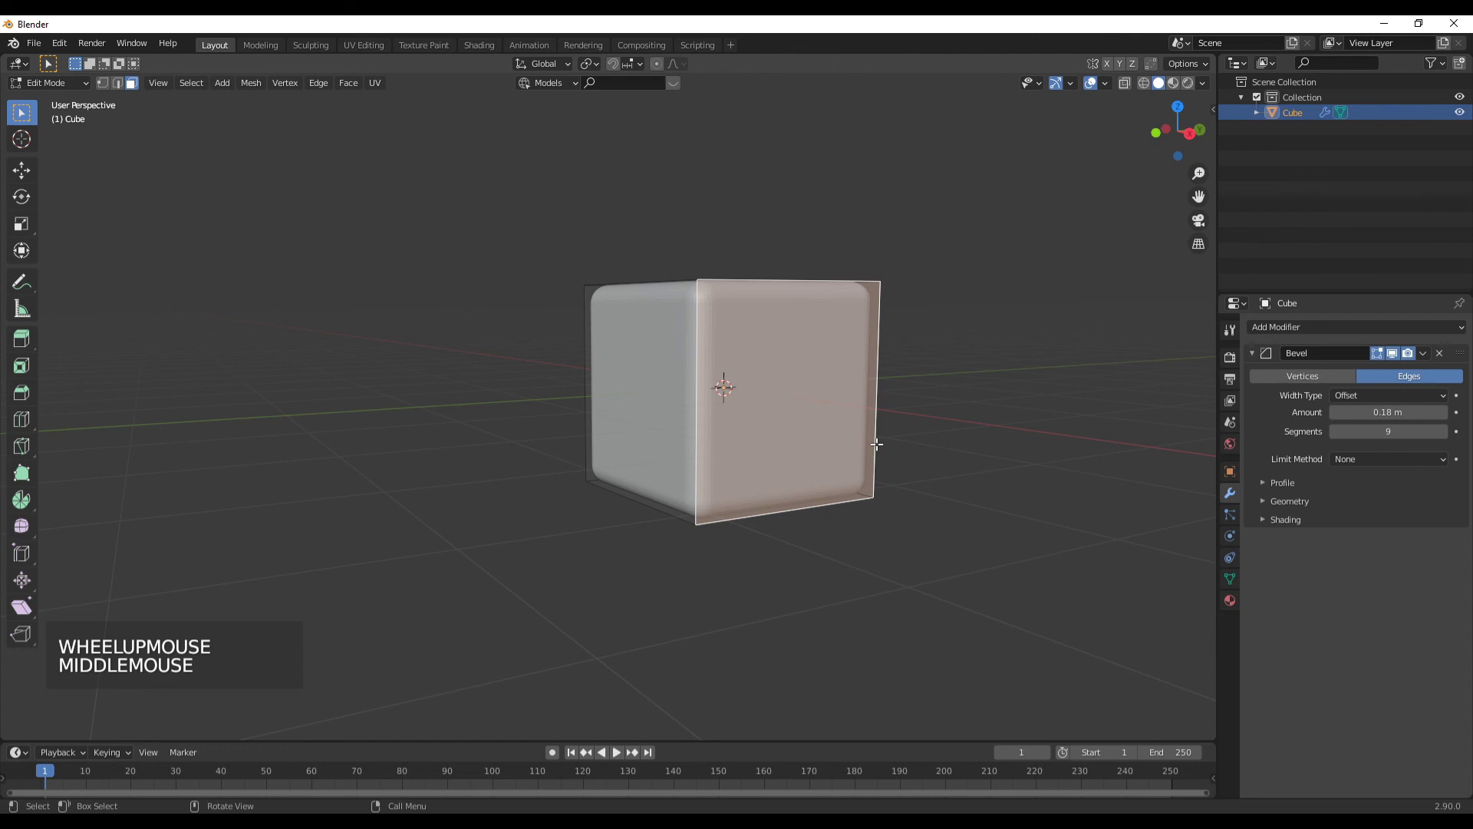